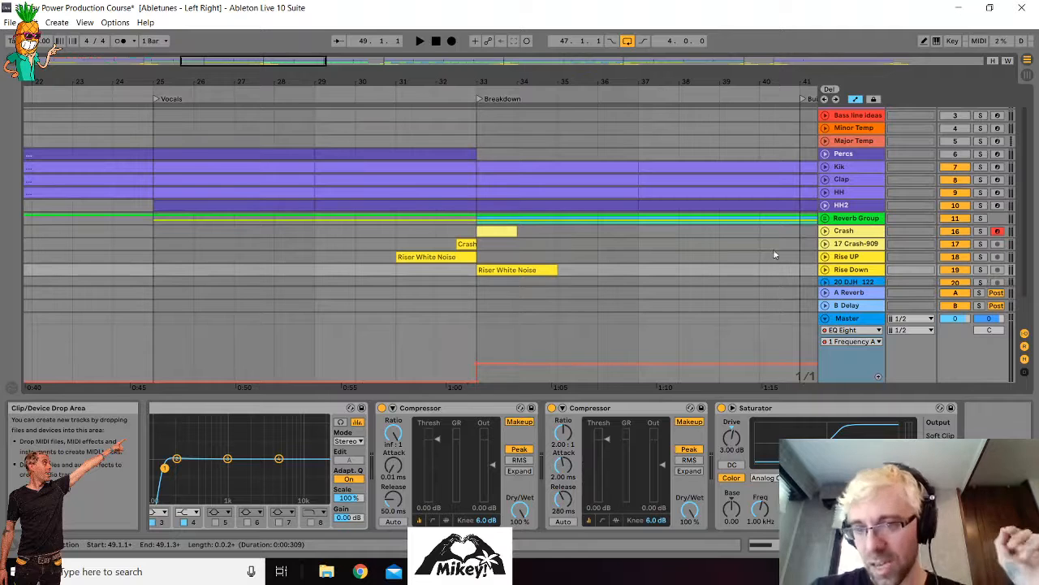
- Add the SPAN VST plug-in to the Master track after its EQ Eight
left_click(853, 172)
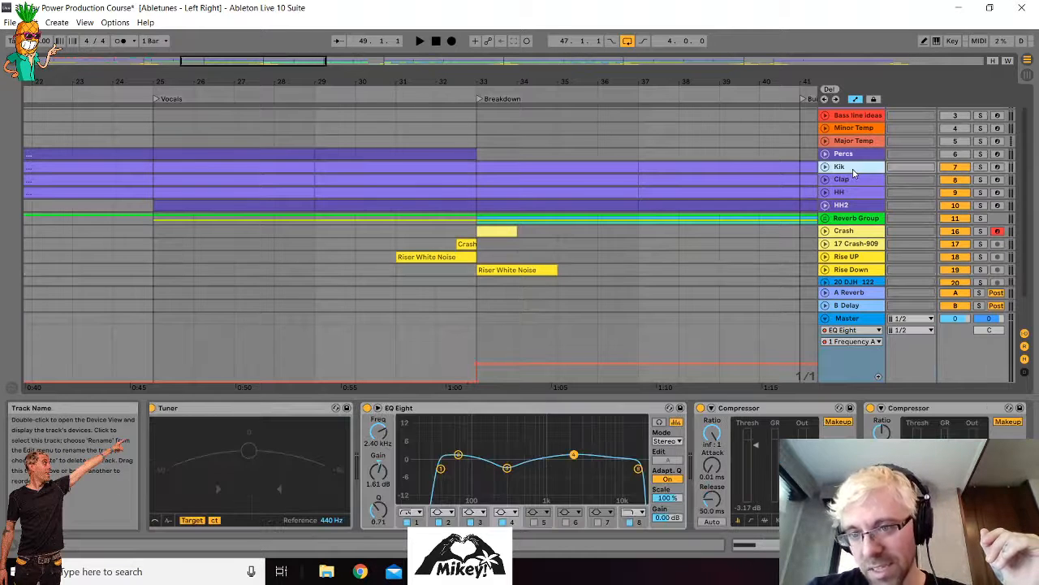
left_click(847, 321)
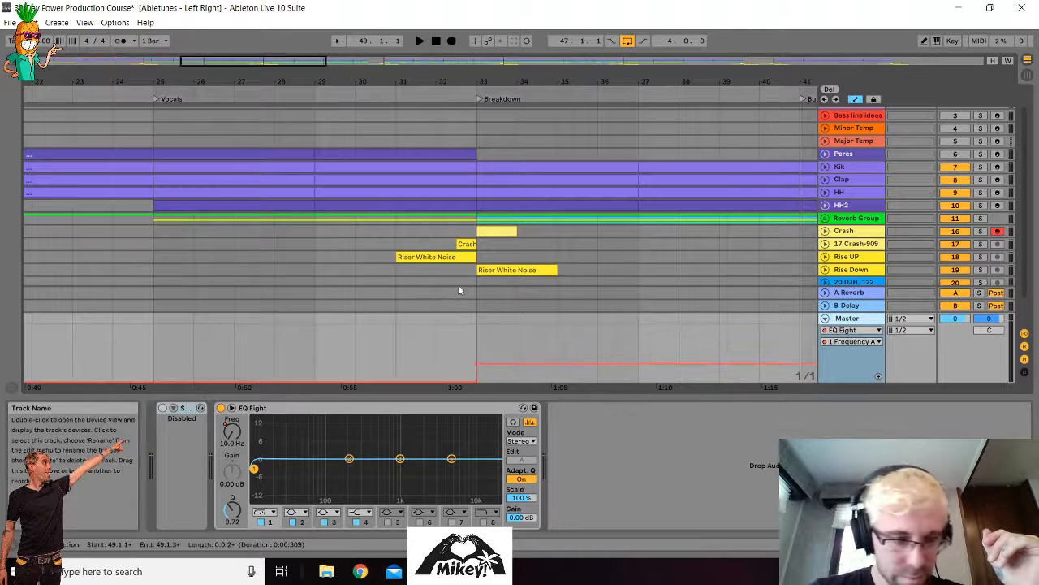
left_click(13, 65)
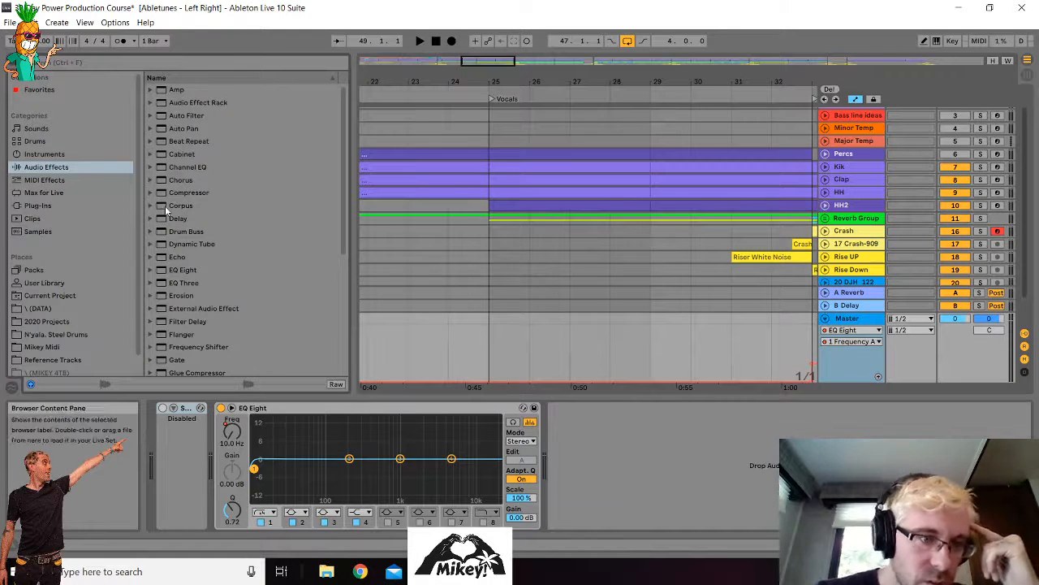
left_click(36, 155)
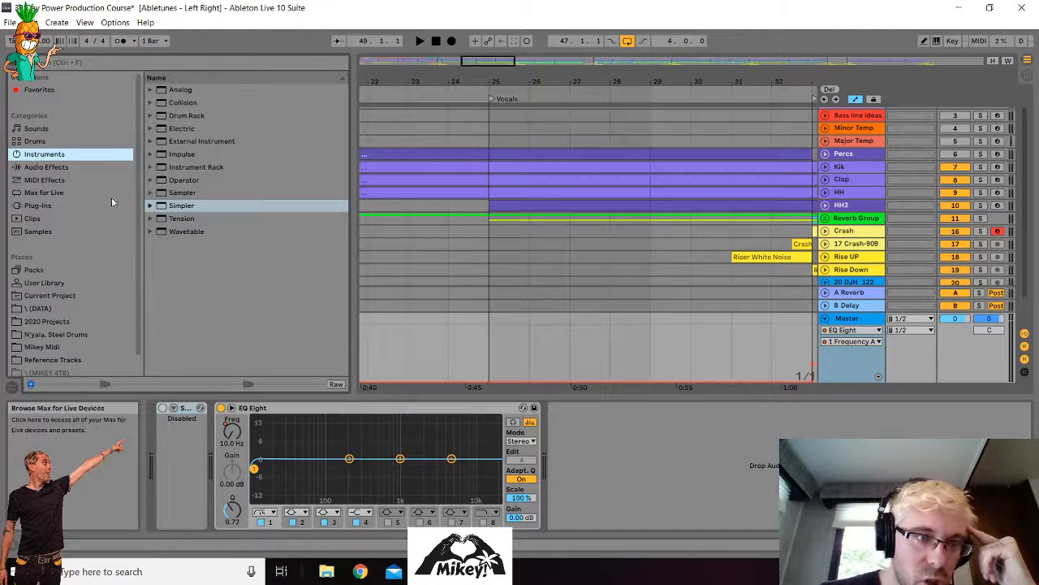
left_click(36, 206)
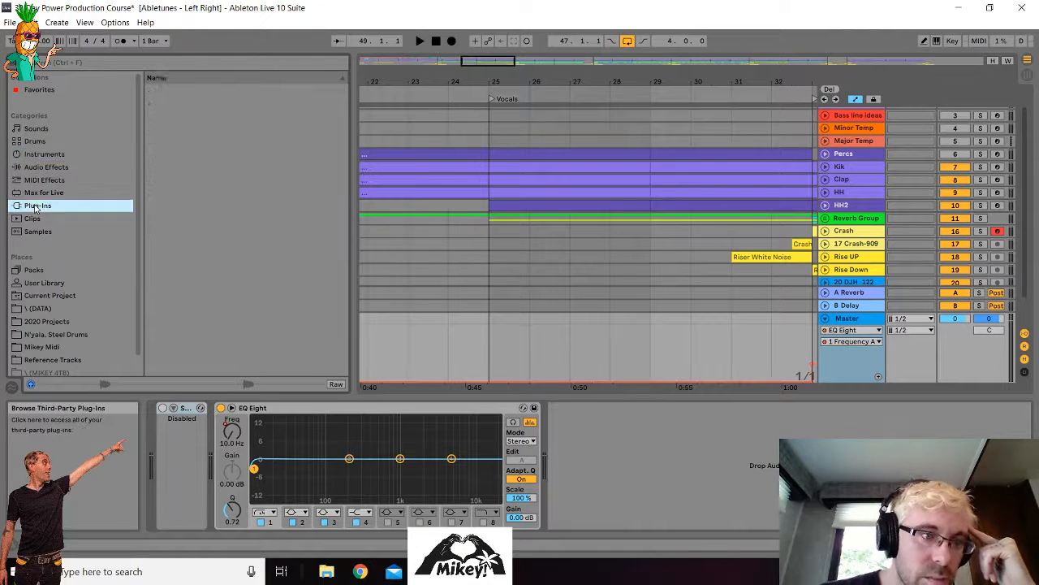
left_click(150, 90)
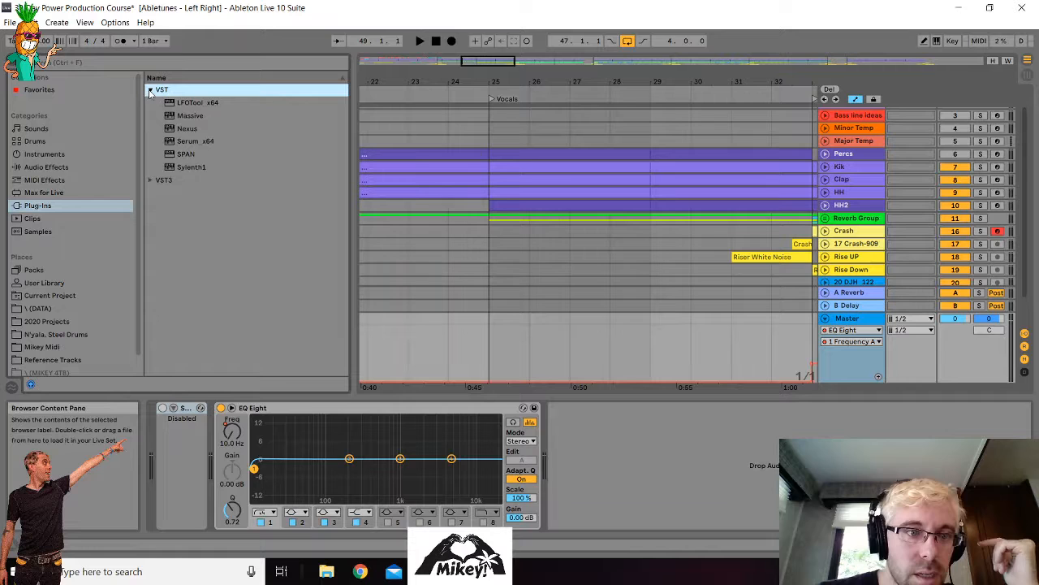
left_click(184, 154)
left_click_drag(607, 452, 625, 452)
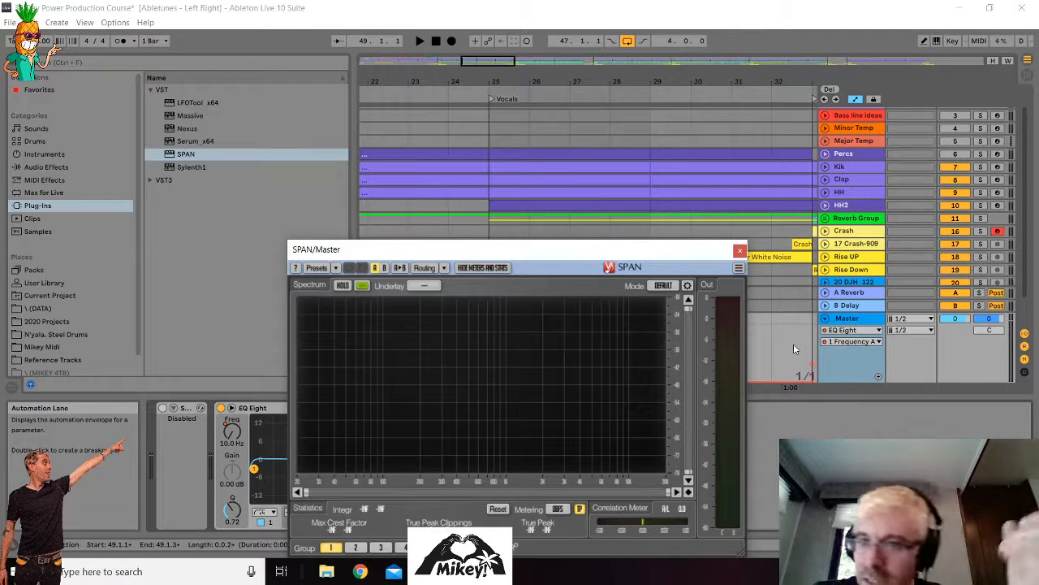
- Solo the Kik track and play it to examine its low-frequency peak in SPAN
left_click(981, 166)
key("space")
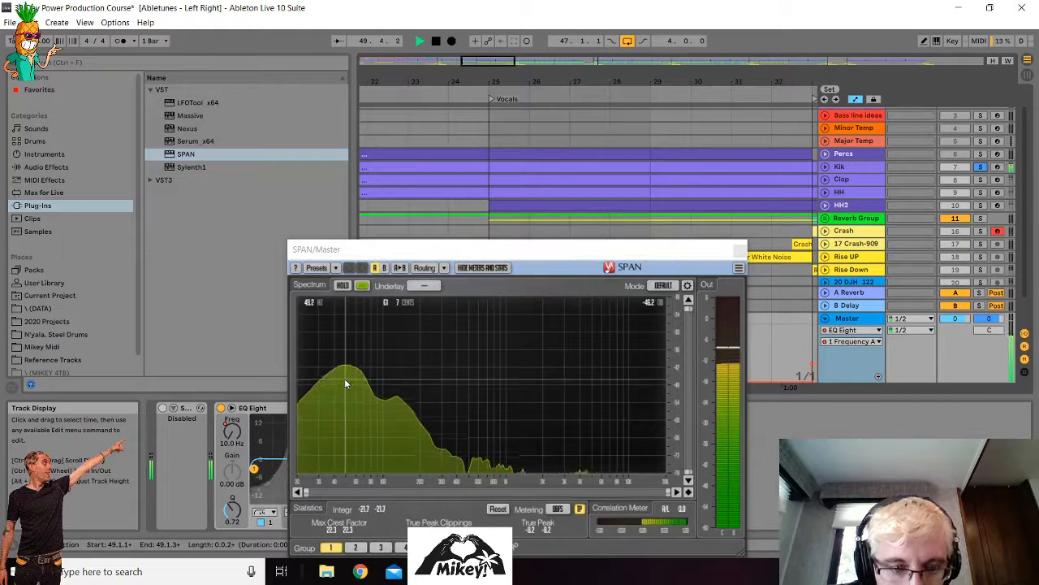
key("space")
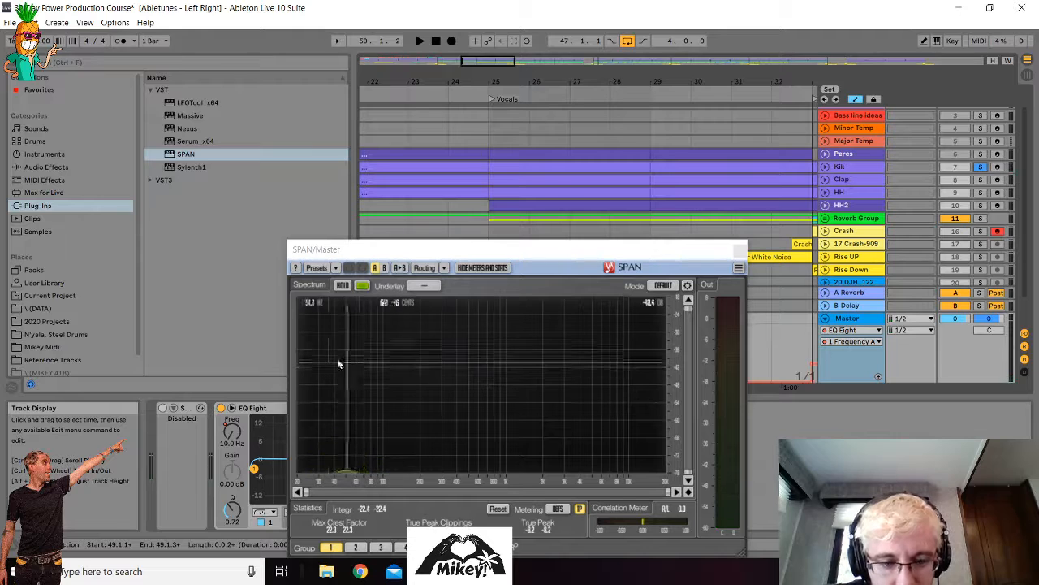
key("space")
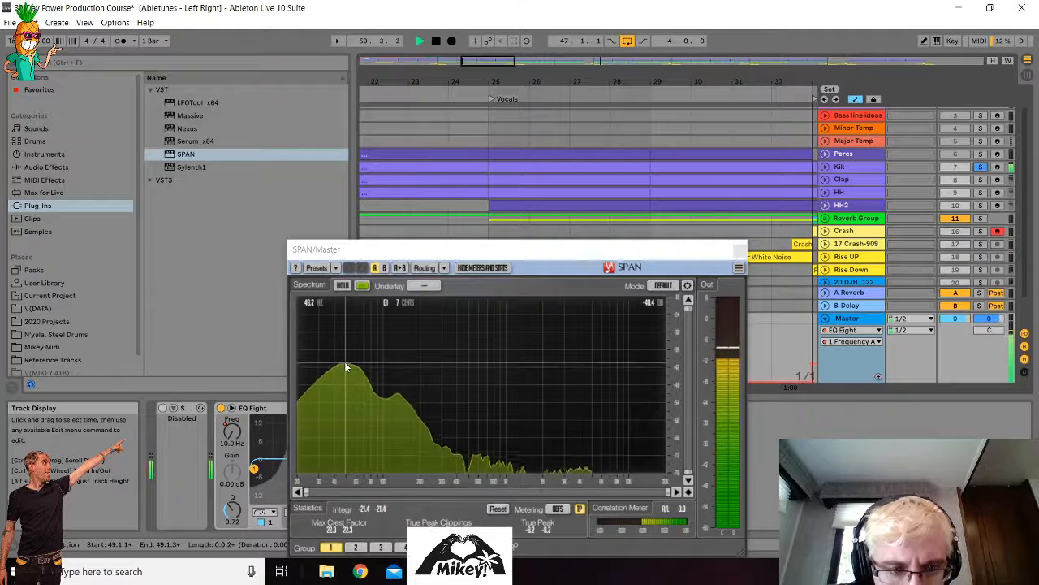
key("space")
- Show the Kik track's devices and play the soloed kick to read its pitch in the Tuner
left_click(848, 165)
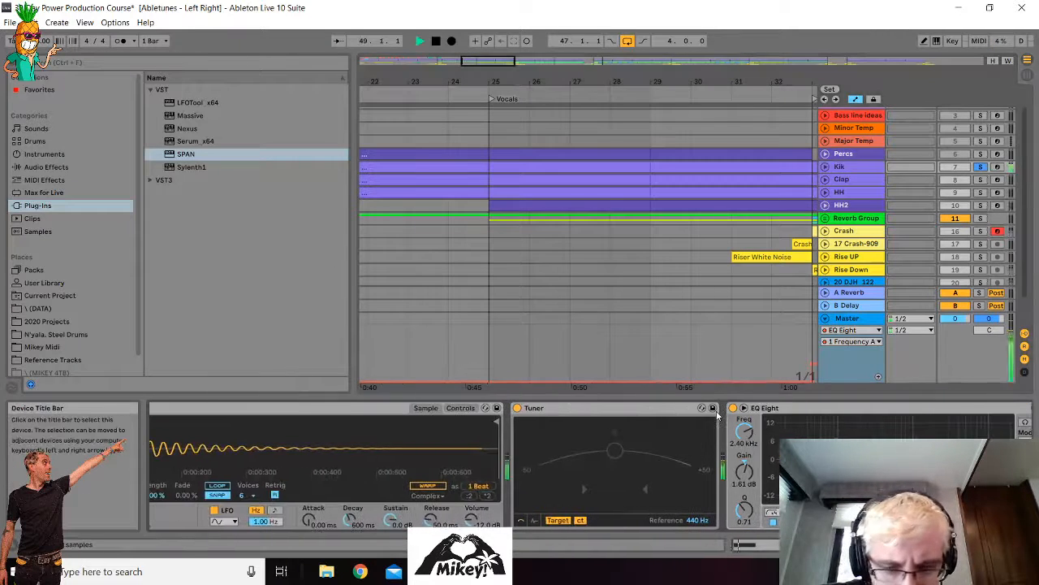
key("space")
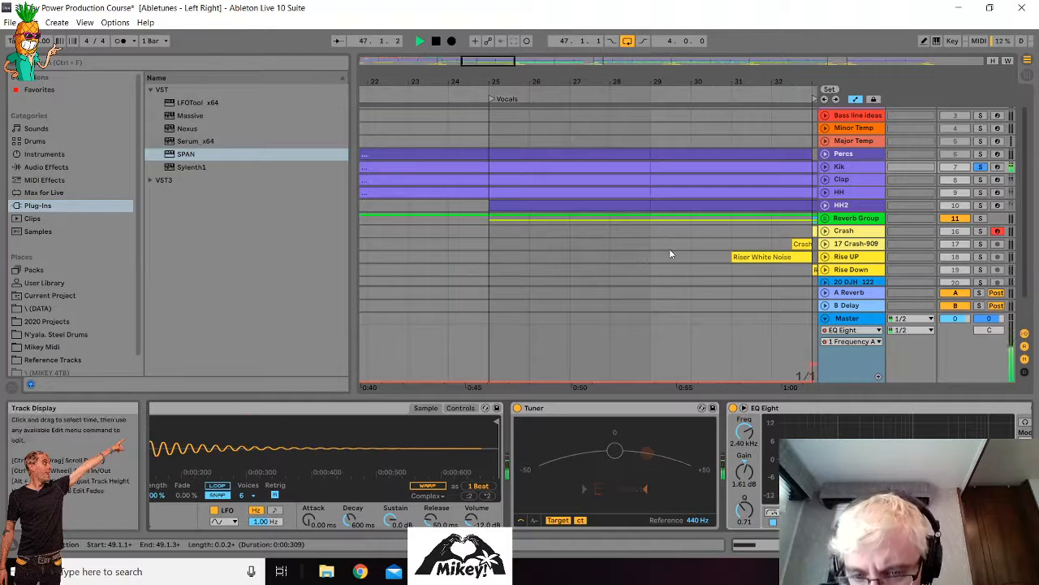
key("space")
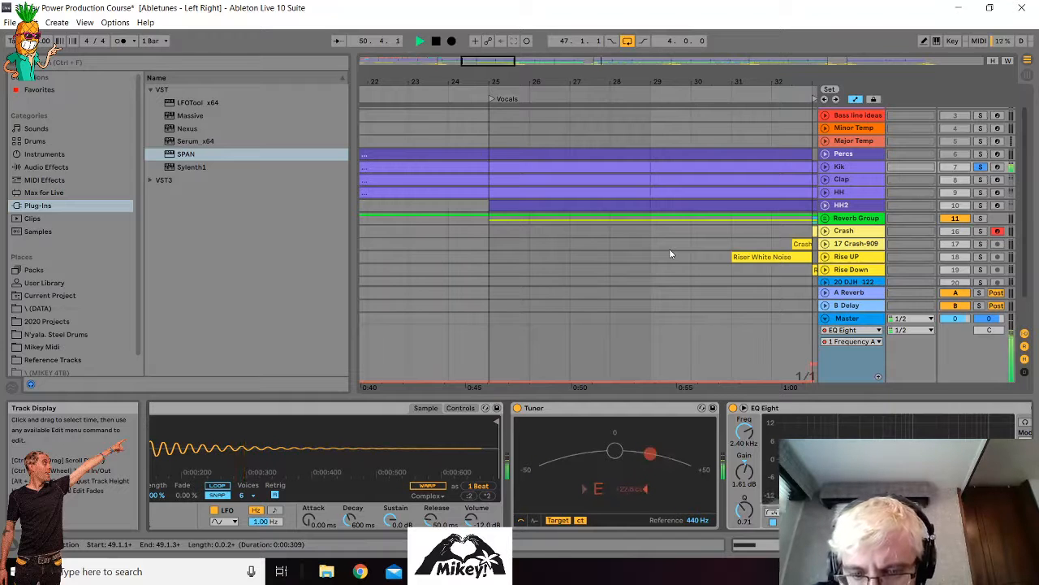
key("space")
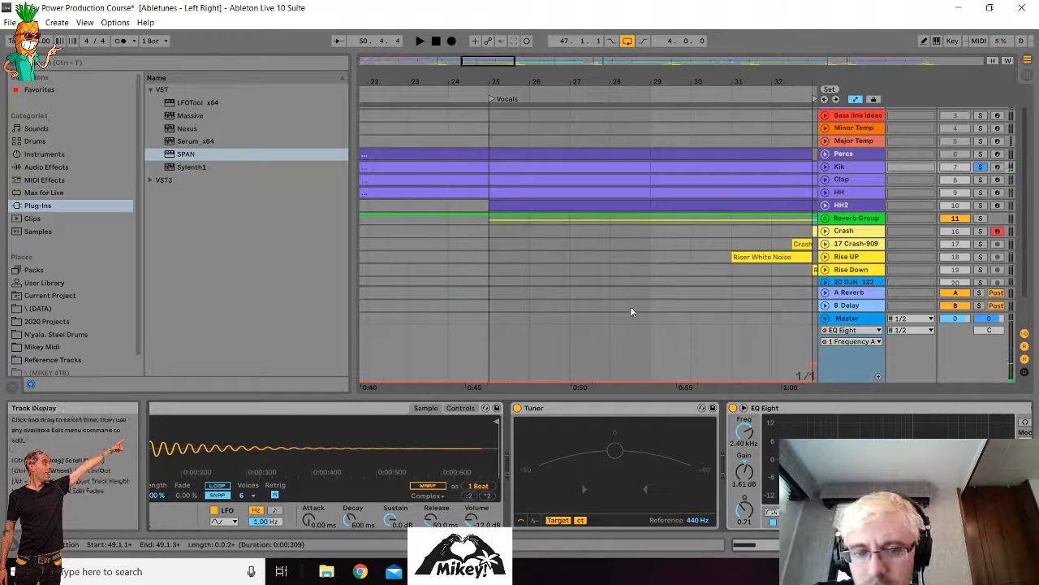
- Look over the kick's device chain, revisit the SPAN analyser on the Master track, and close its window
scroll(367, 418, "up", 2)
scroll(367, 418, "up", 3)
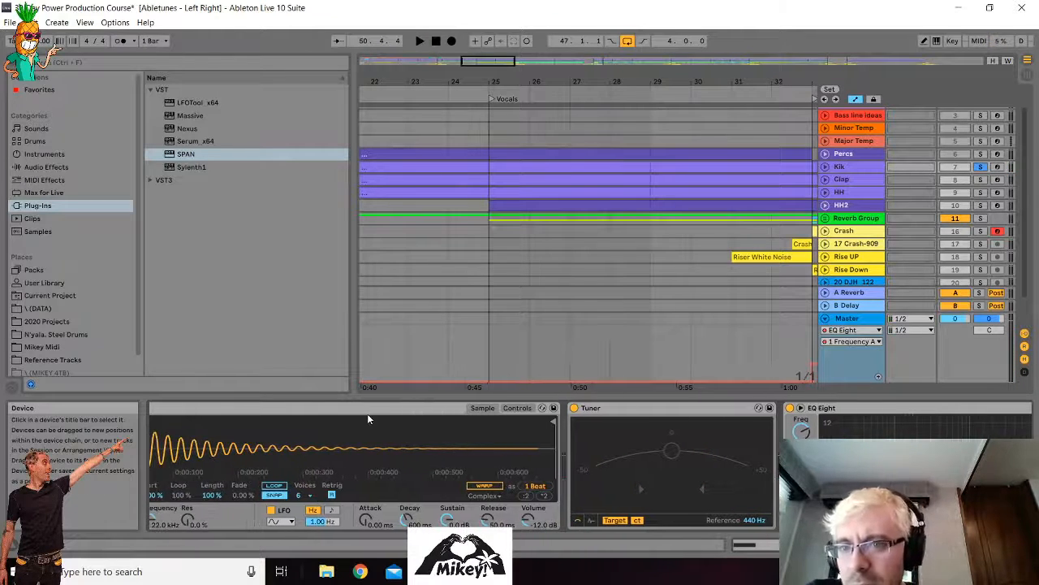
left_click(867, 323)
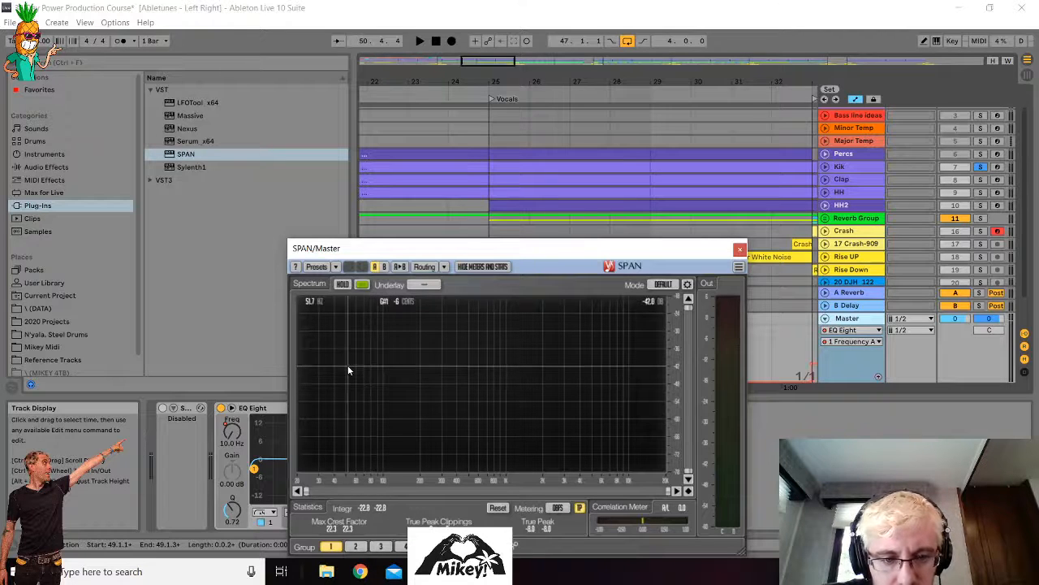
left_click(739, 249)
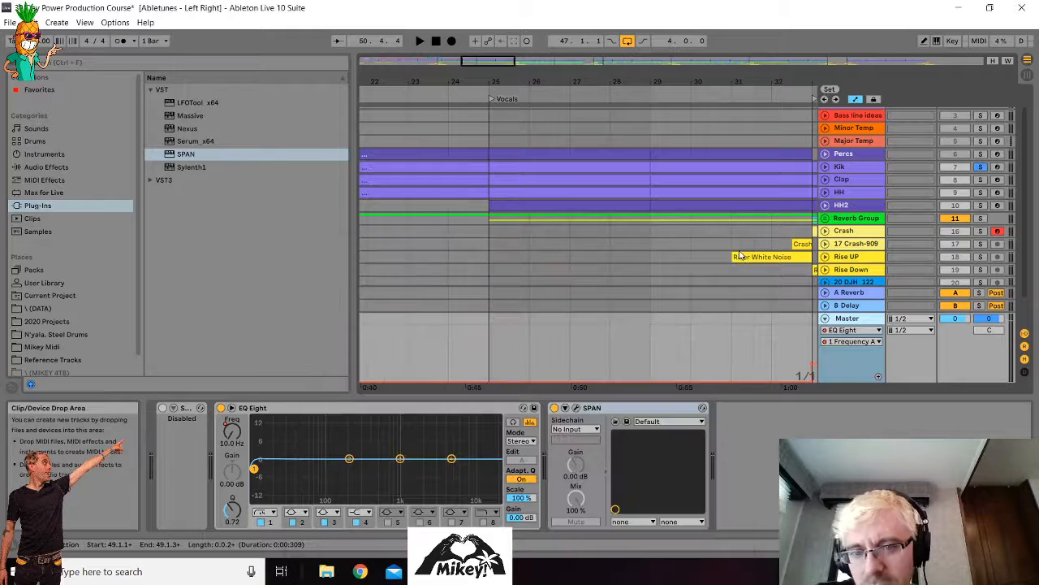
- Unfold the Reverb Group and open the Bass track's Minor Scale clip at bar 31 to examine its MIDI notes
scroll(827, 200, "down", 2)
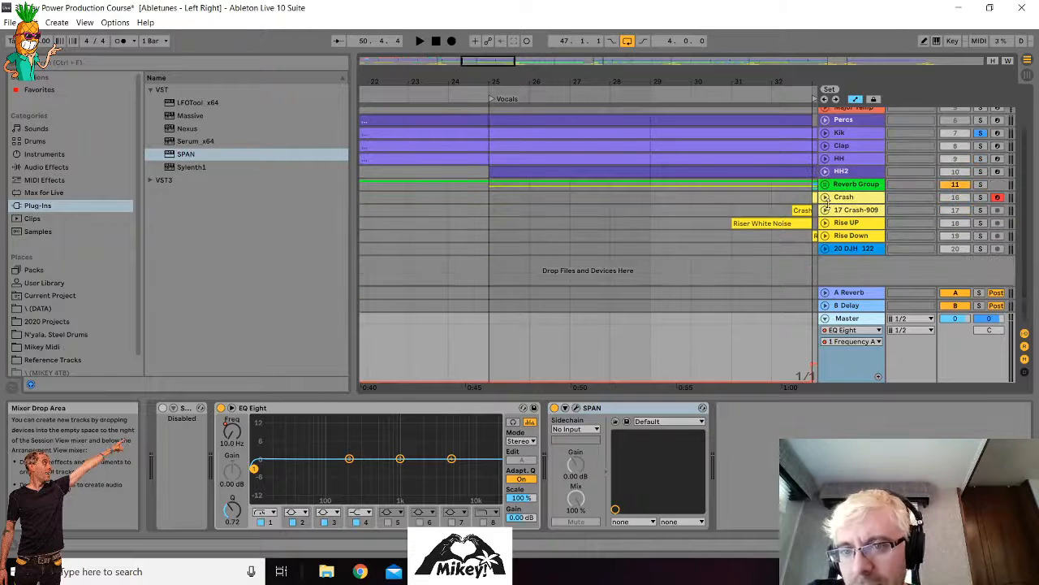
left_click(825, 184)
left_click(850, 233)
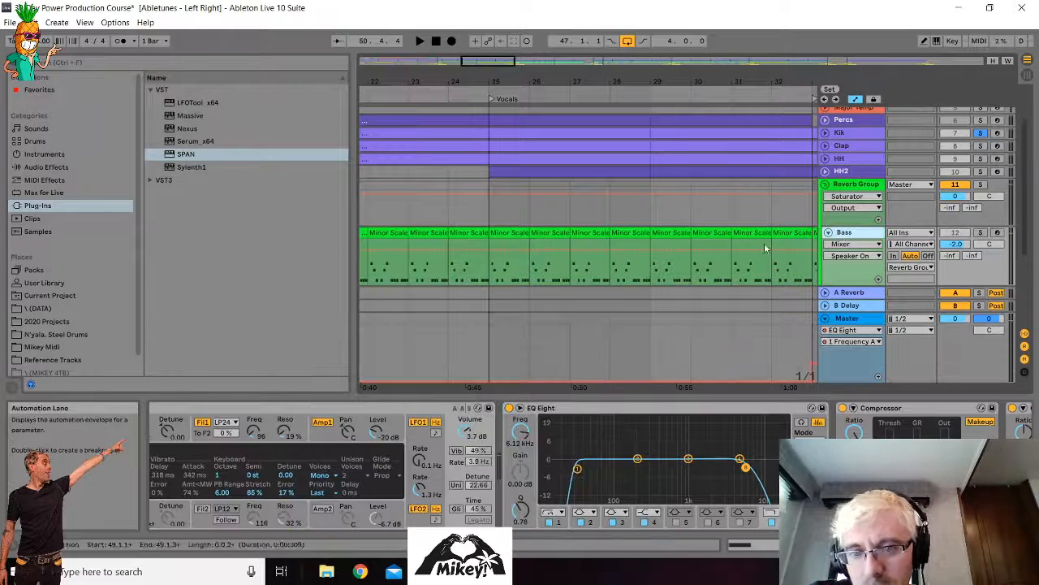
double_click(752, 258)
scroll(529, 479, "down", 3)
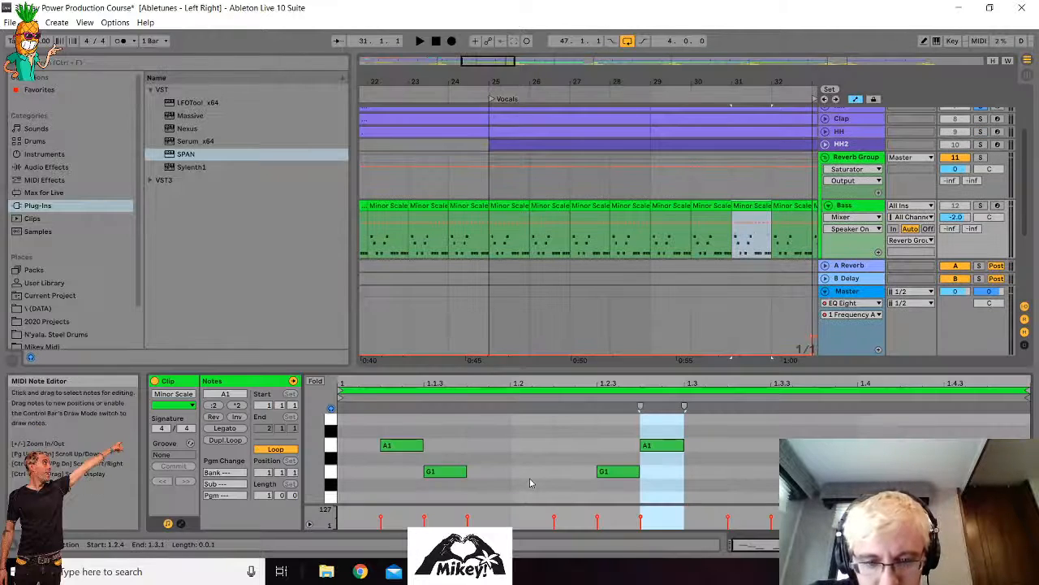
scroll(458, 490, "down", 3)
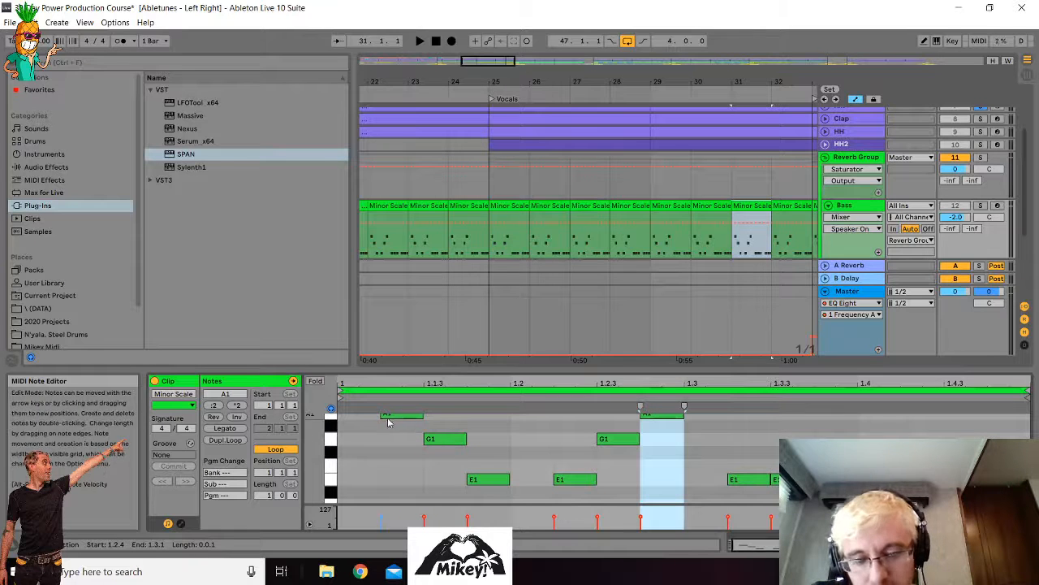
- Return to the Kik track's devices and display the Simpler's Controls page with its transpose setting
scroll(855, 153, "up", 2)
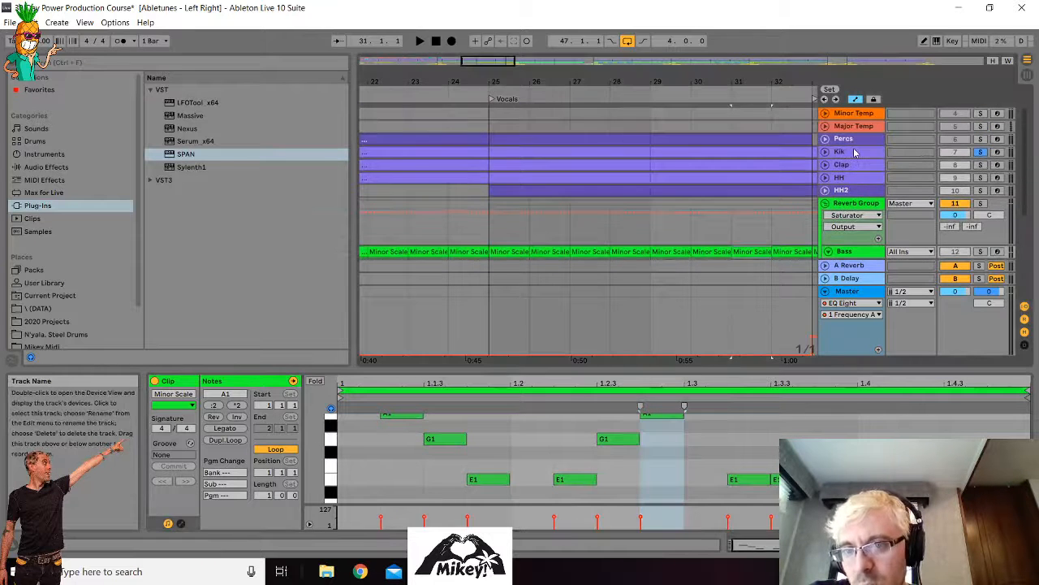
scroll(854, 153, "up", 1)
left_click(861, 164)
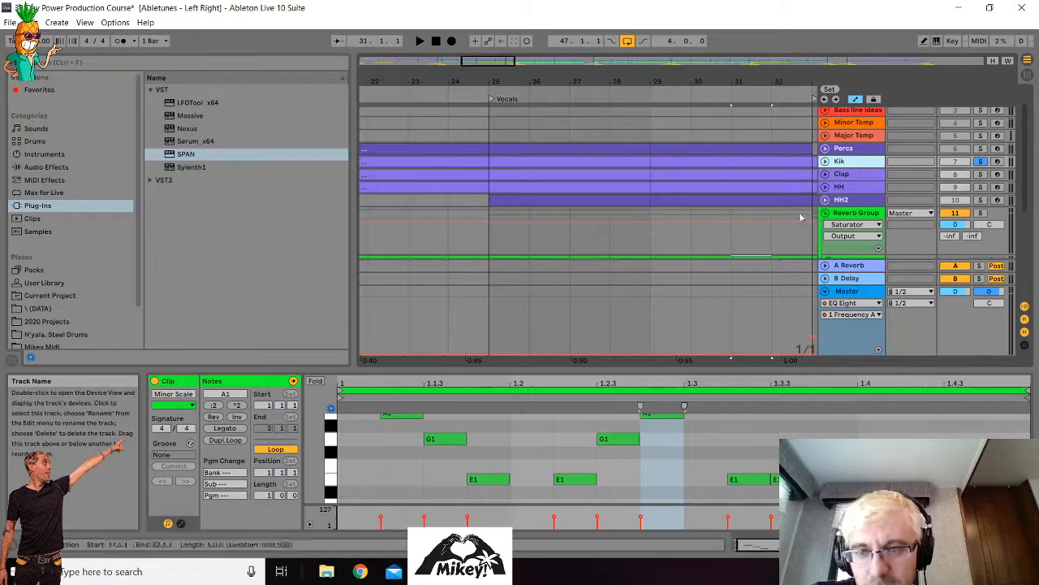
left_click(905, 544)
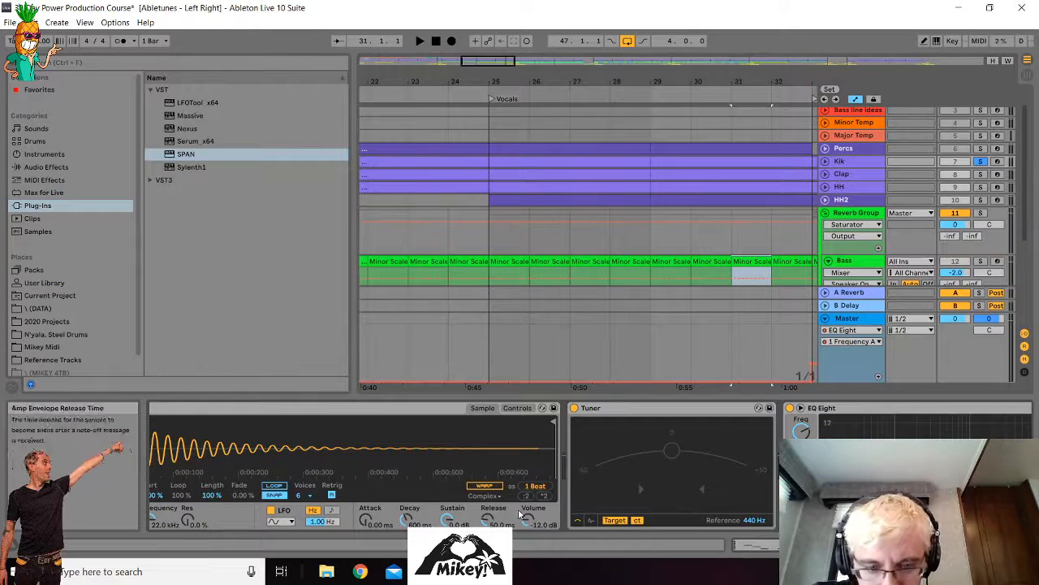
left_click(517, 408)
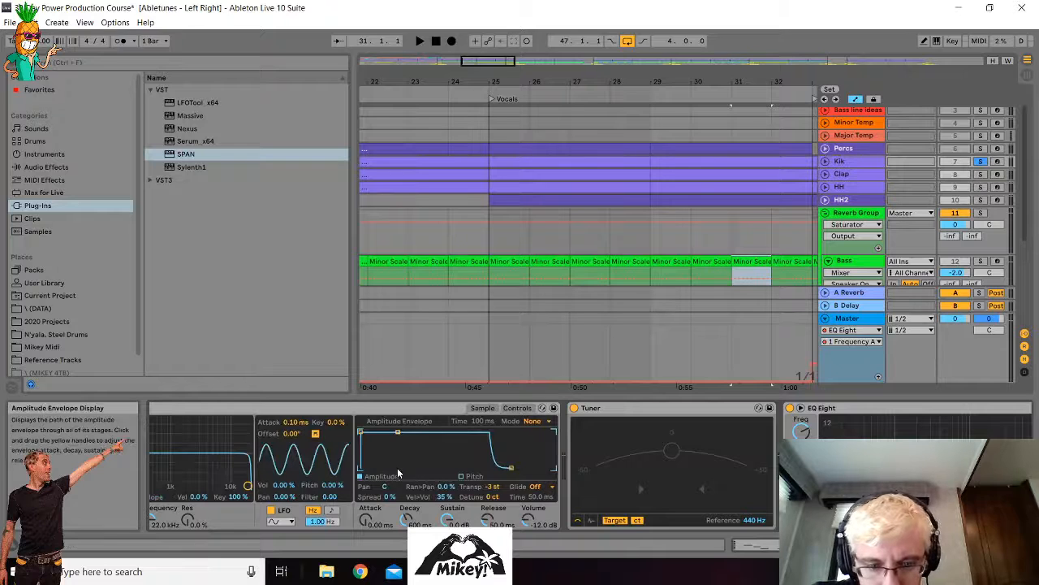
right_click(488, 487)
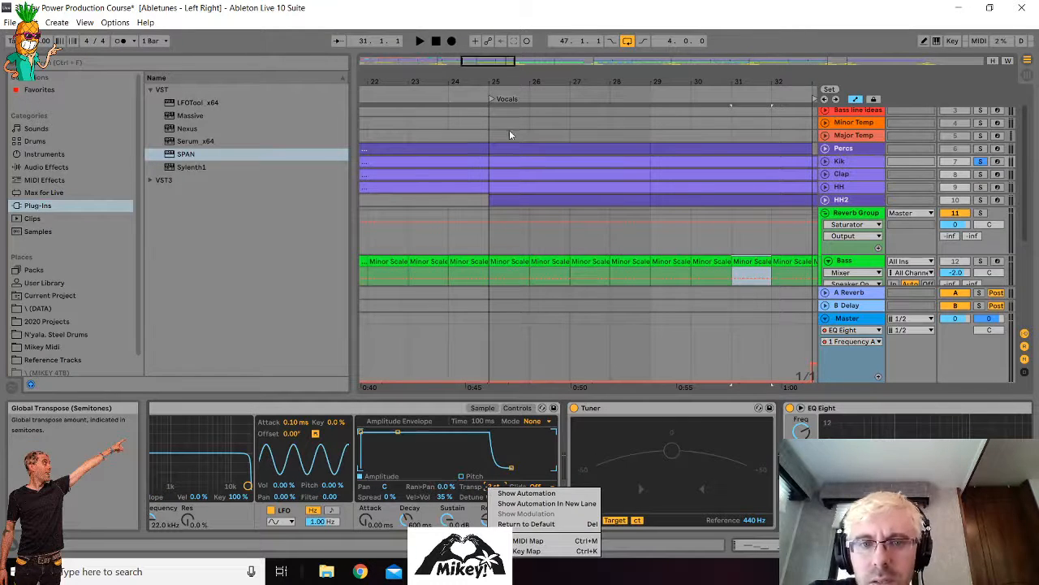
- Move the four-bar playback loop to bar 55 in the Drop section
left_click(544, 80)
left_click_drag(556, 81, 558, 9)
left_click_drag(531, 89, 561, 89)
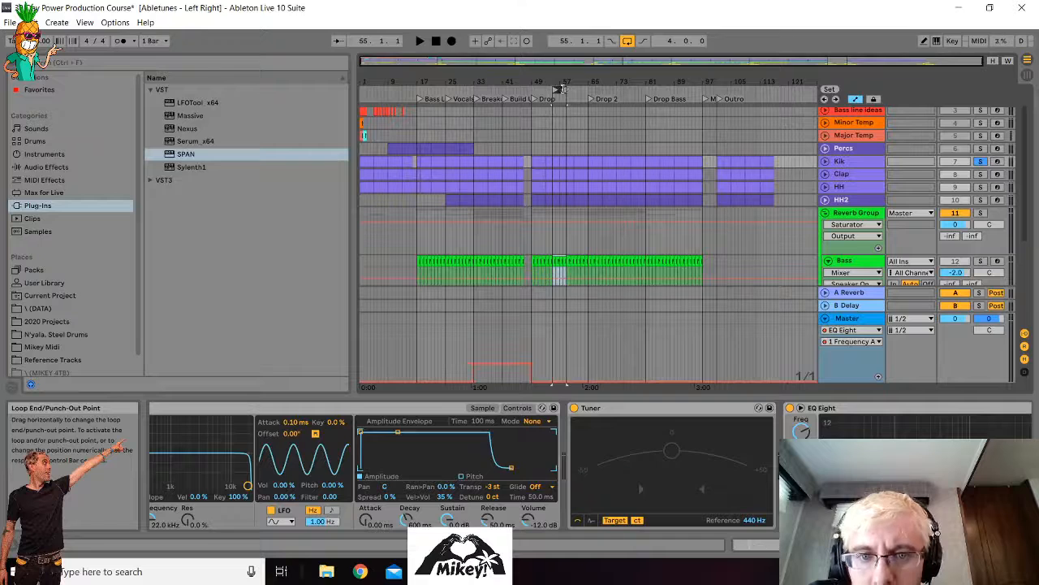
- Play the looped kick and set its Simpler transpose to 0 st while checking the pitch in the Tuner
key("space")
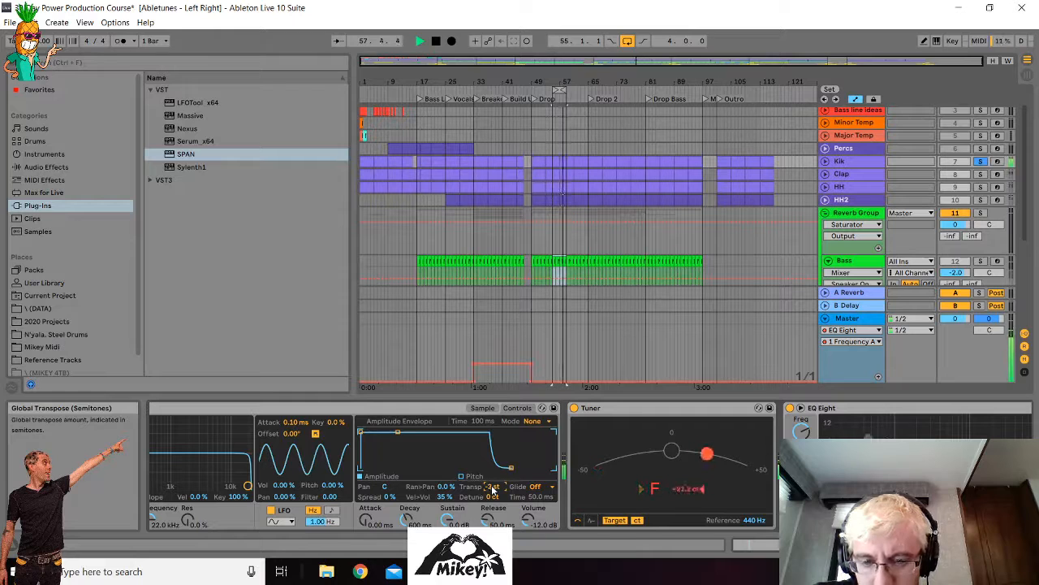
key("Up")
key("Up")
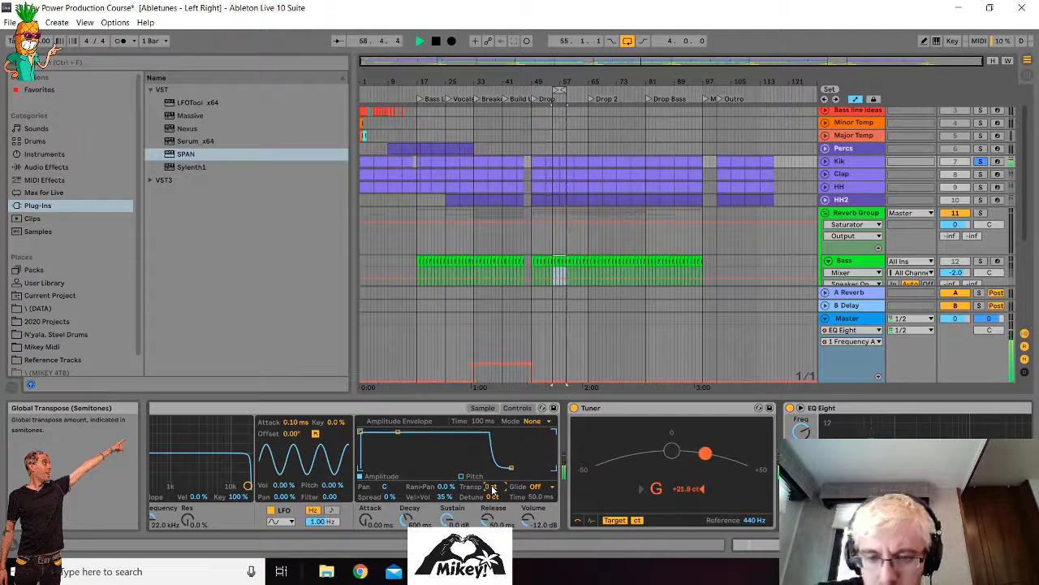
key("space")
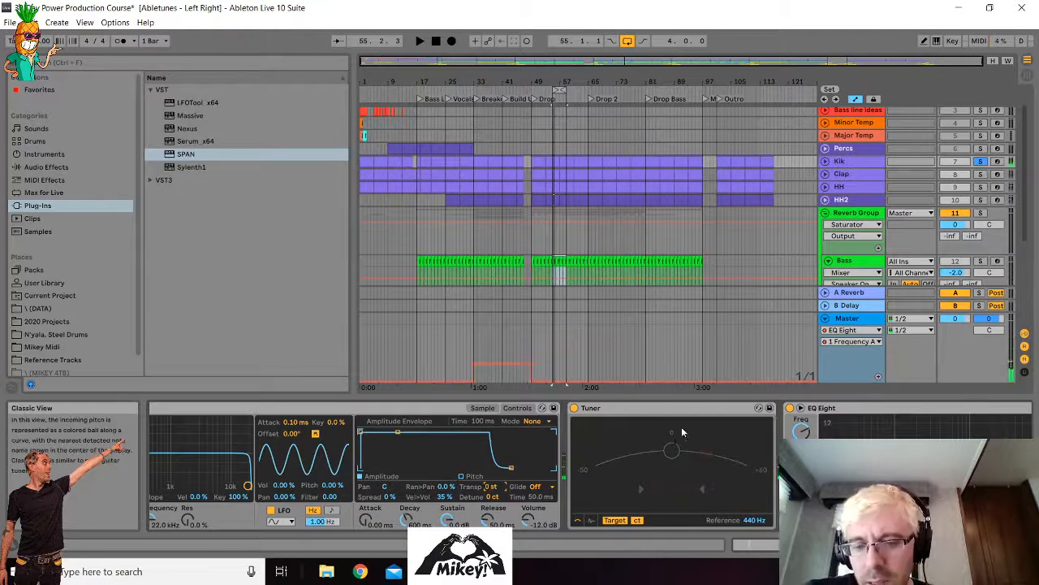
- Play the transposed kick and examine its low-frequency peak in the Master track's SPAN analyser
right_click(852, 322)
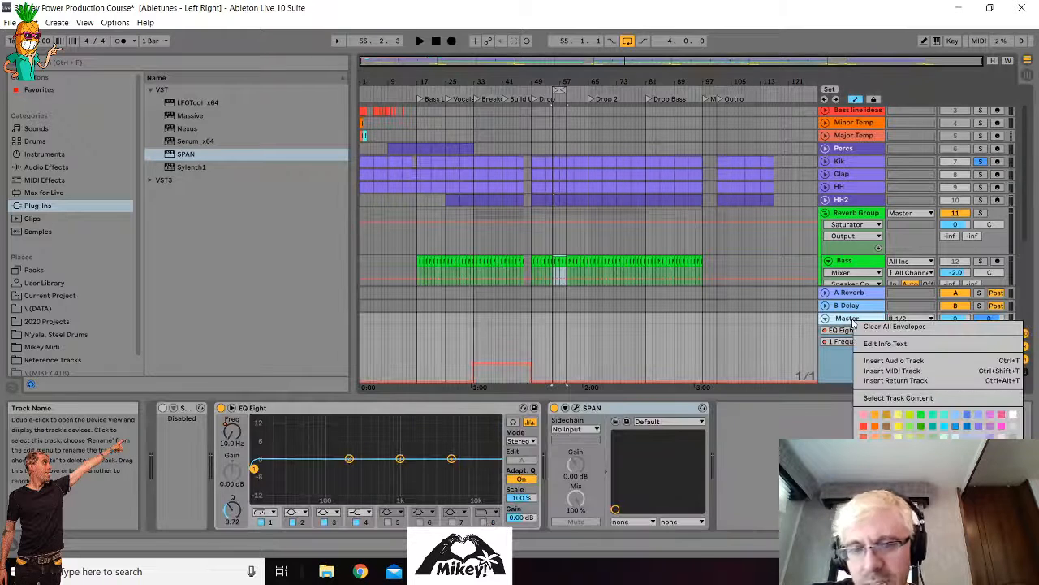
left_click(576, 408)
left_click(576, 409)
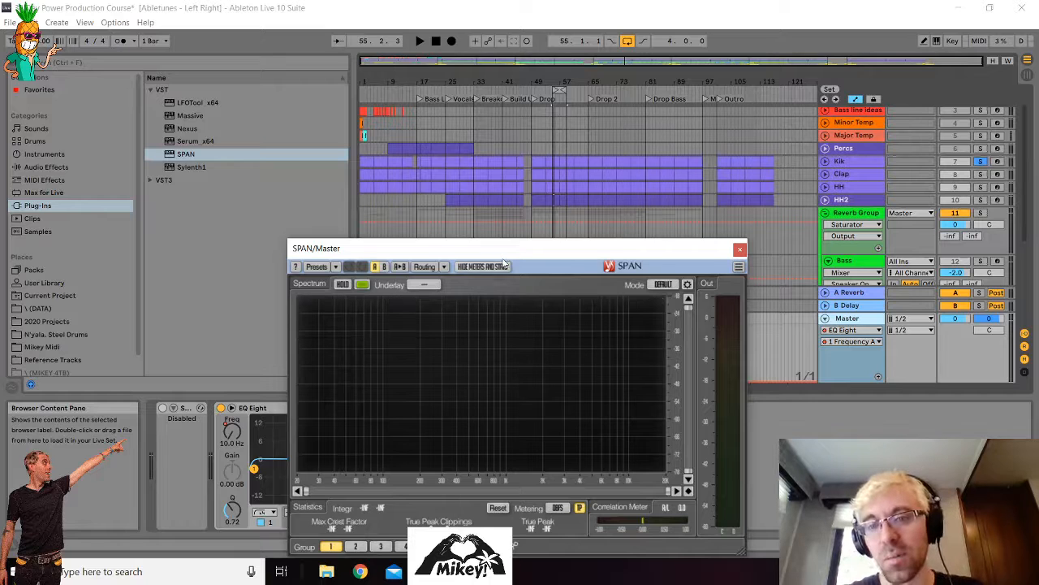
left_click(739, 249)
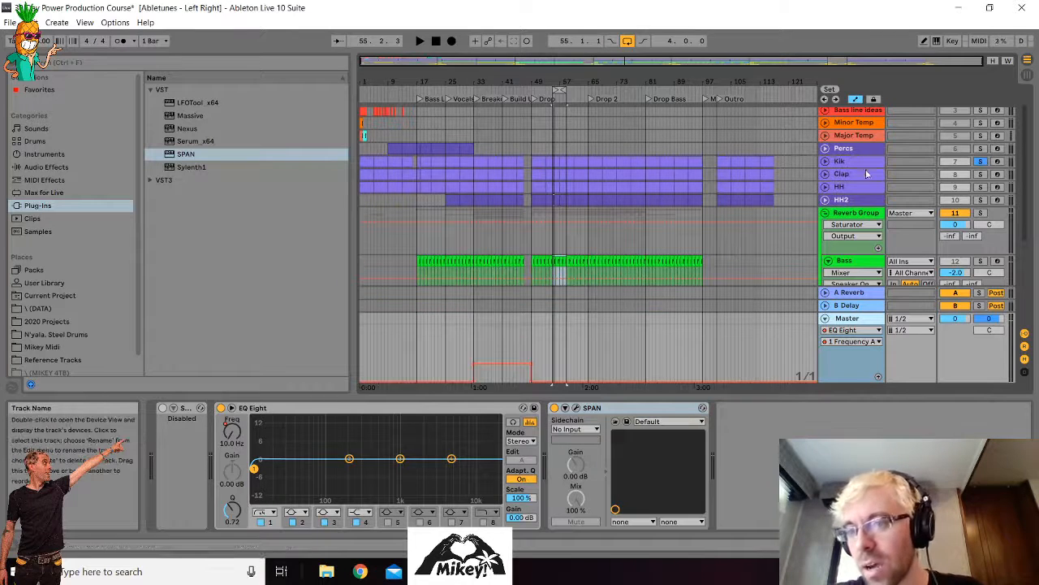
key("space")
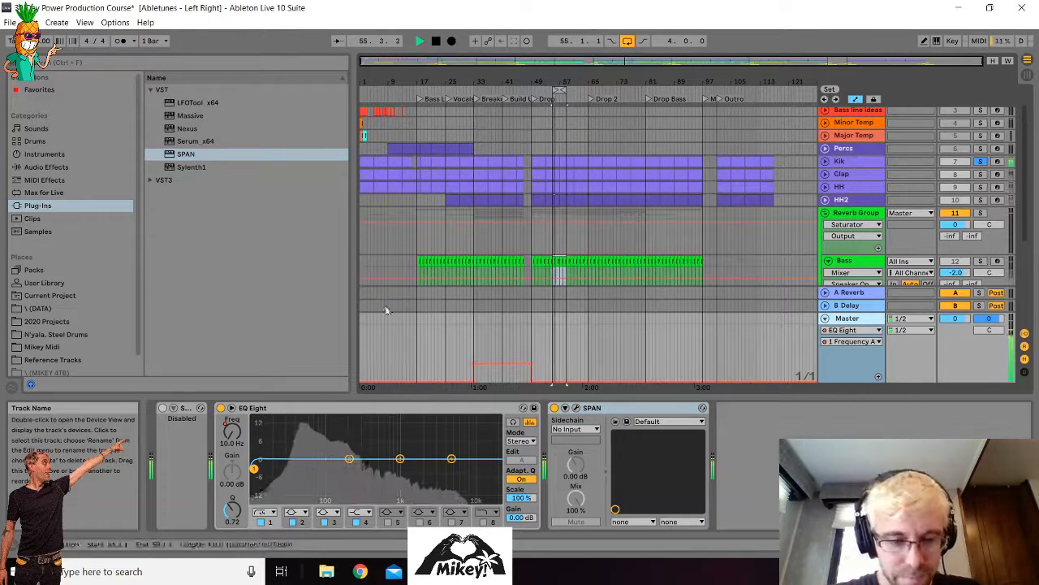
left_click(576, 407)
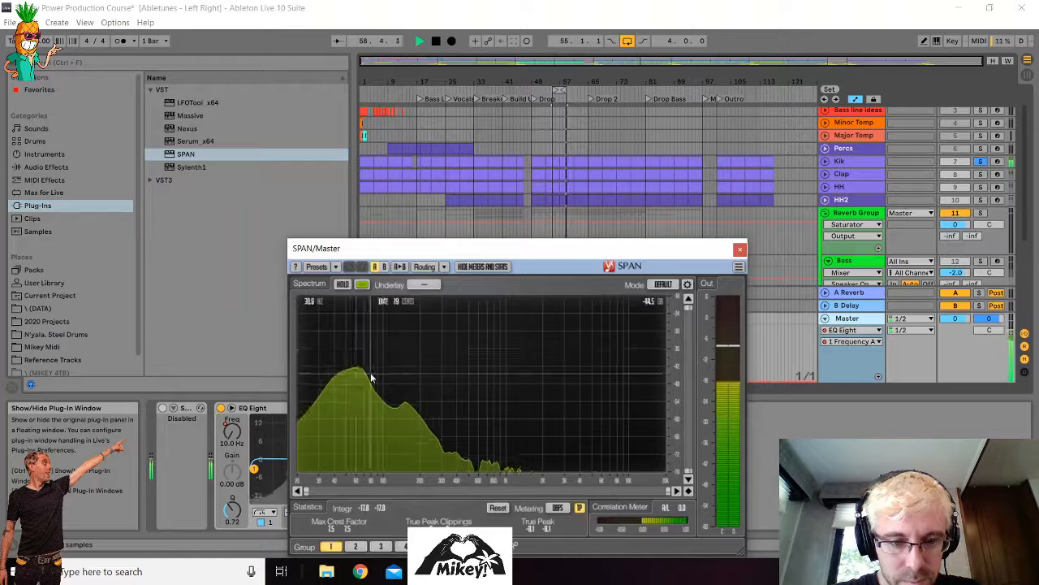
- Solo the Bass track and play the loop to examine its lowest peak in the Master track's SPAN analyser
key("space")
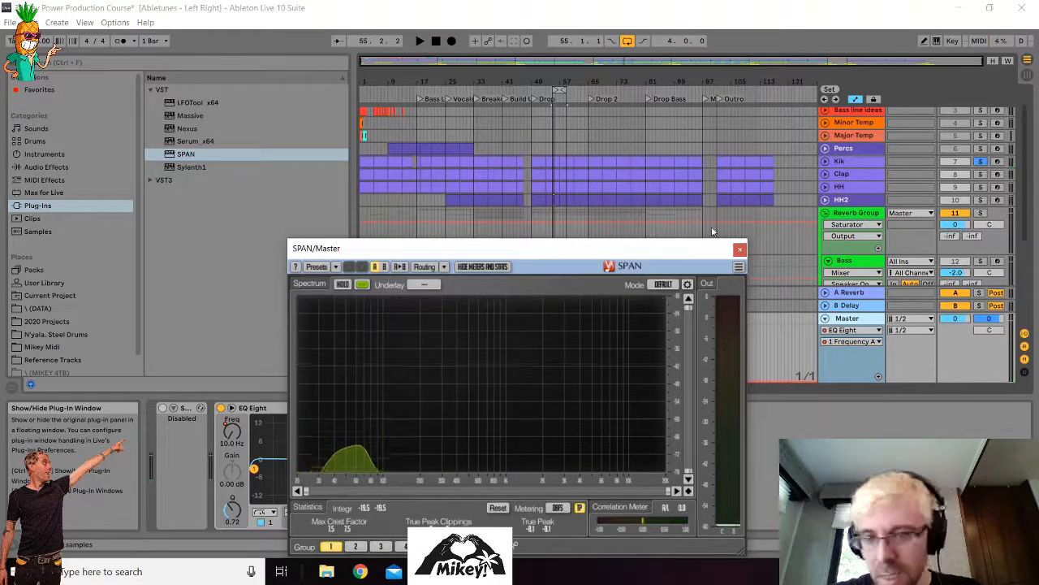
scroll(853, 246, "down", 1)
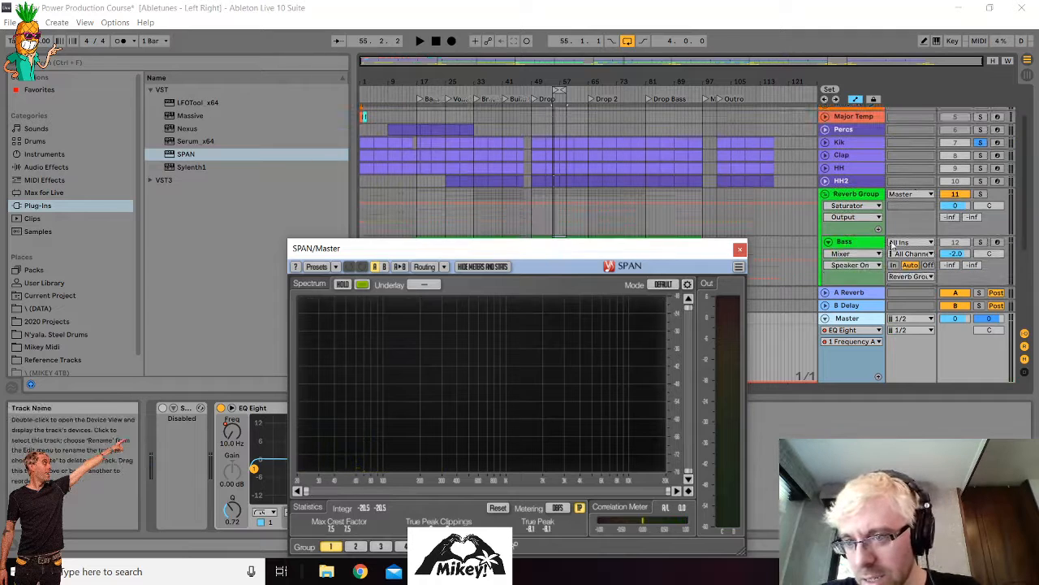
left_click(980, 243)
left_click(740, 249)
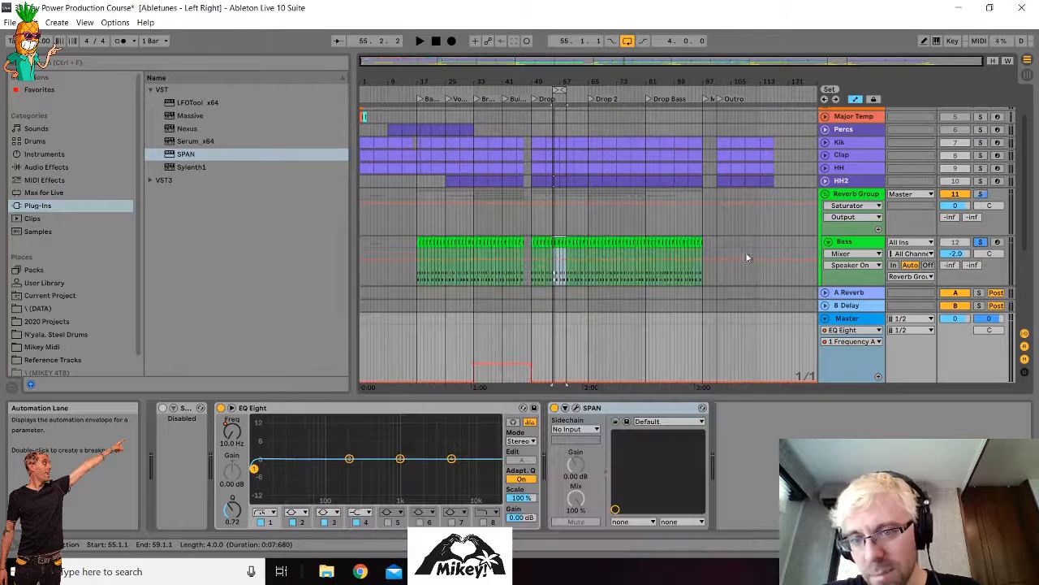
left_click(578, 407)
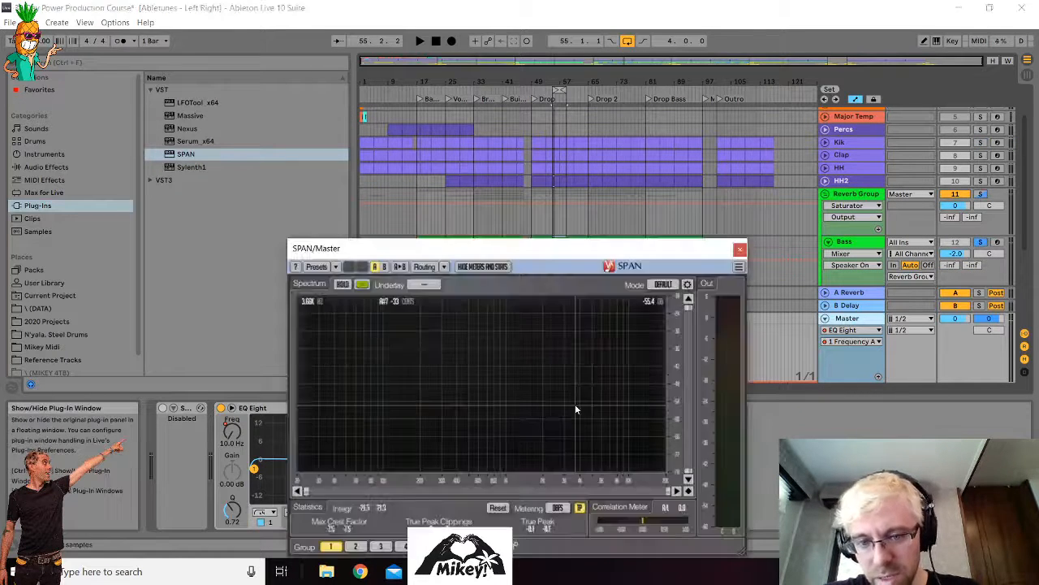
key("space")
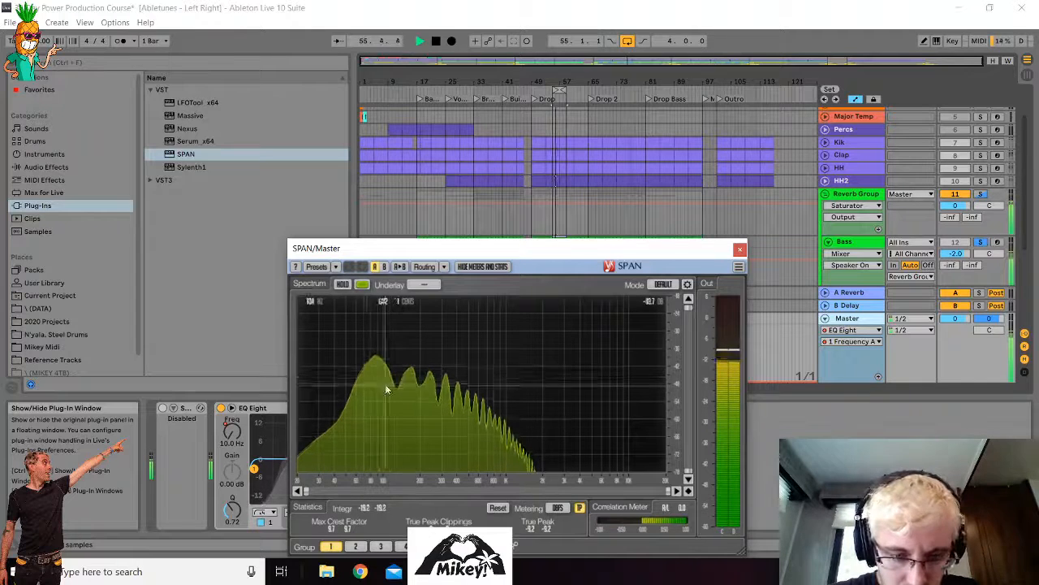
key("space")
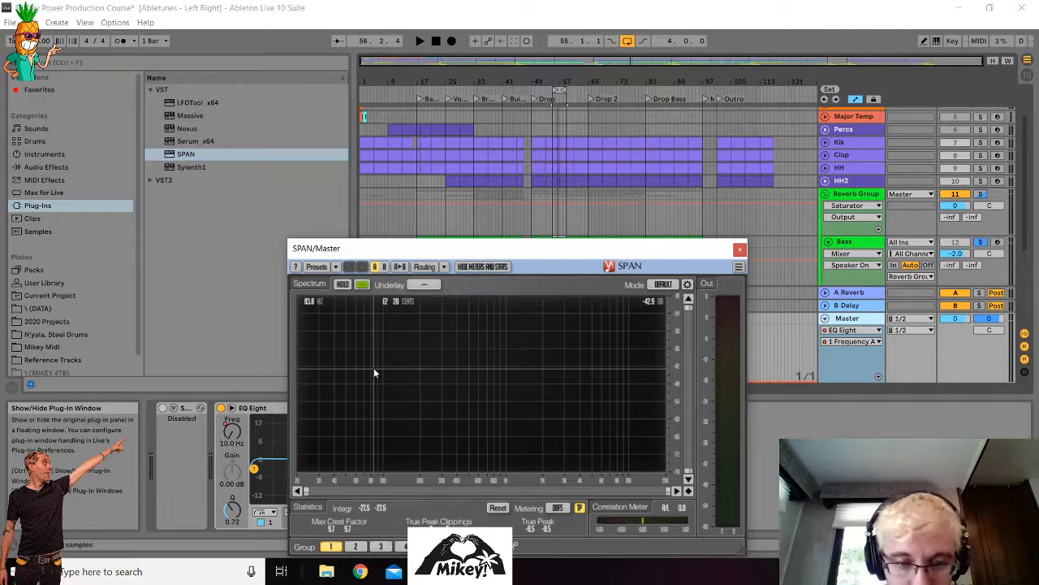
key("space")
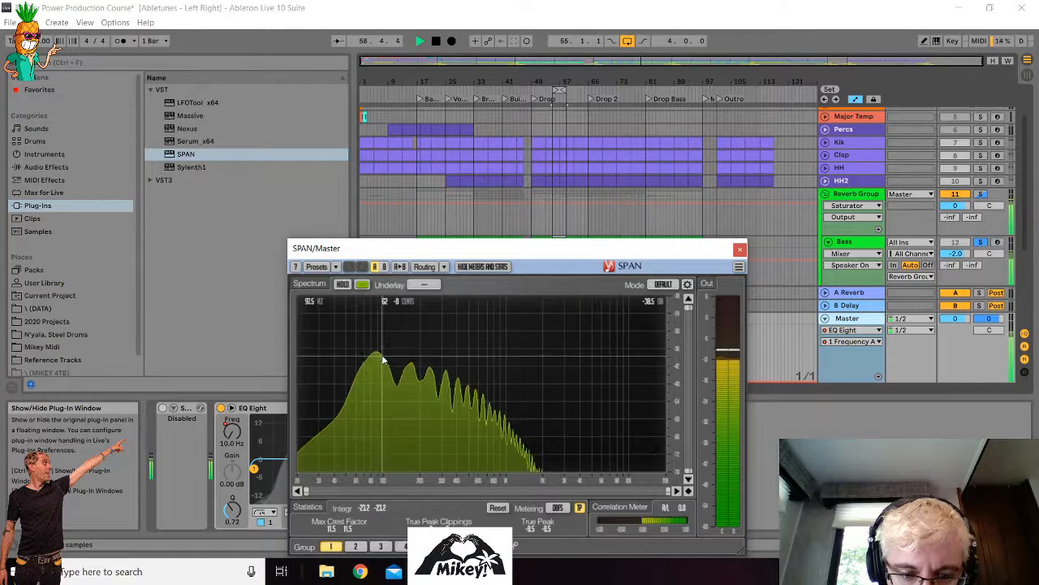
key("space")
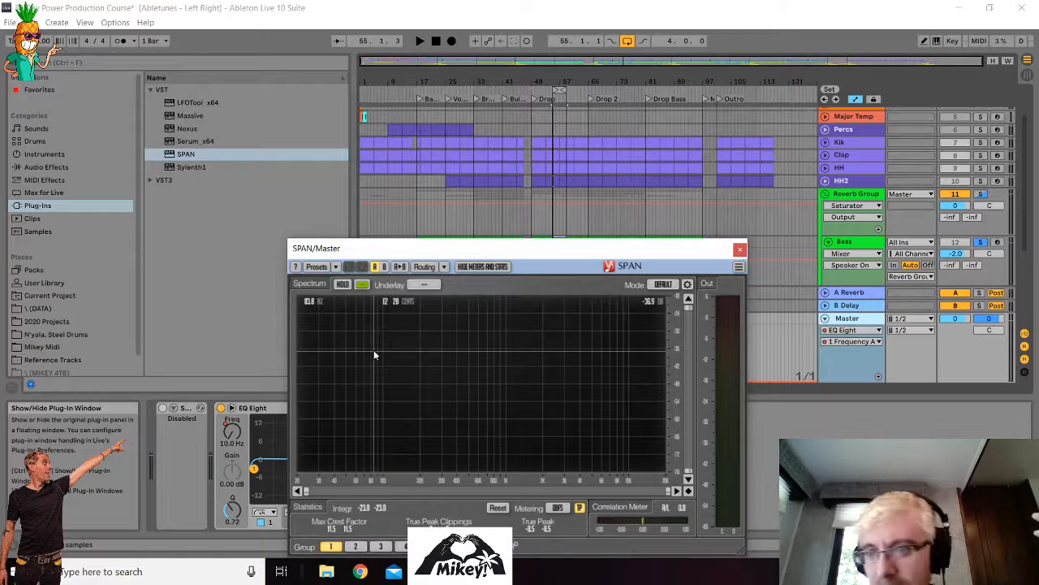
- Solo the Kik track instead of the Bass, play it to examine its low-frequency peak in SPAN, and close the analyser
left_click(981, 243)
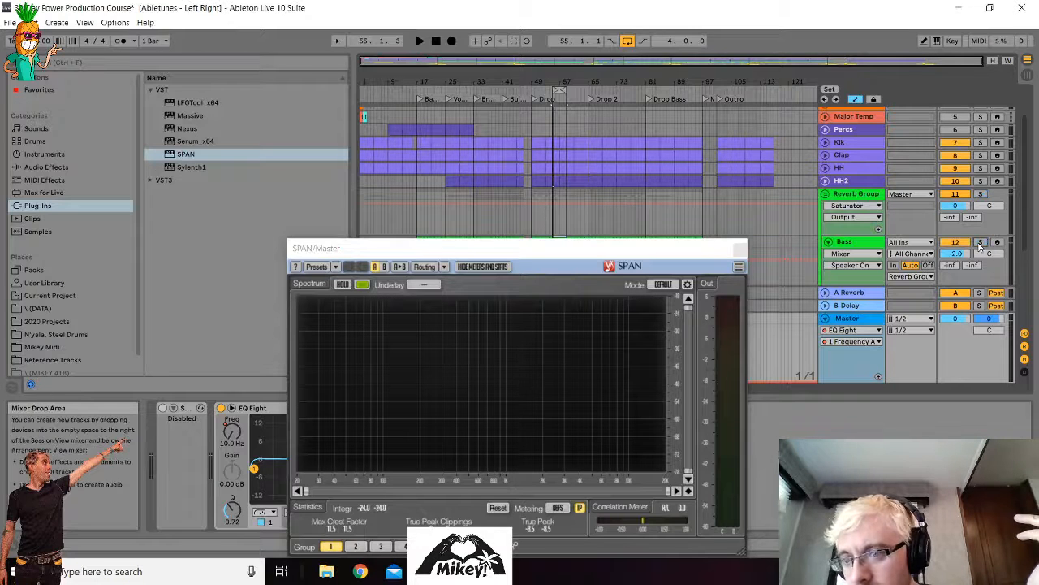
scroll(980, 244, "up", 3)
left_click(980, 191)
key("space")
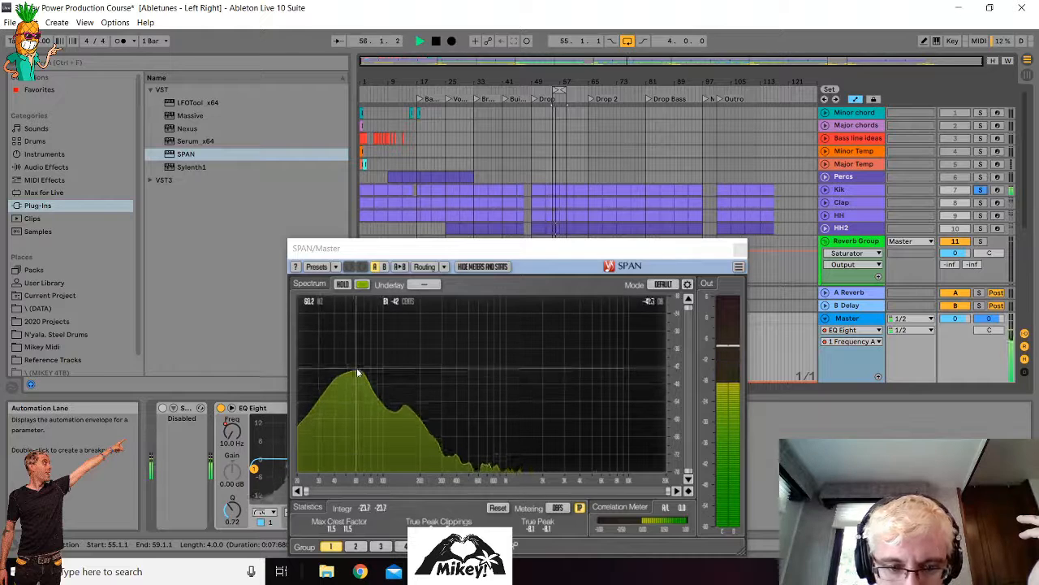
key("space")
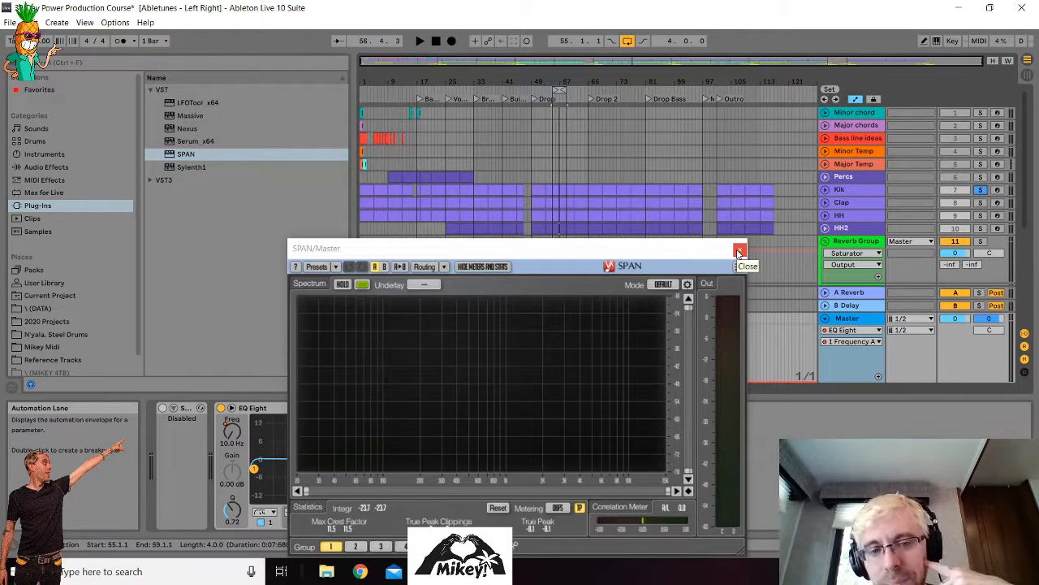
left_click(739, 250)
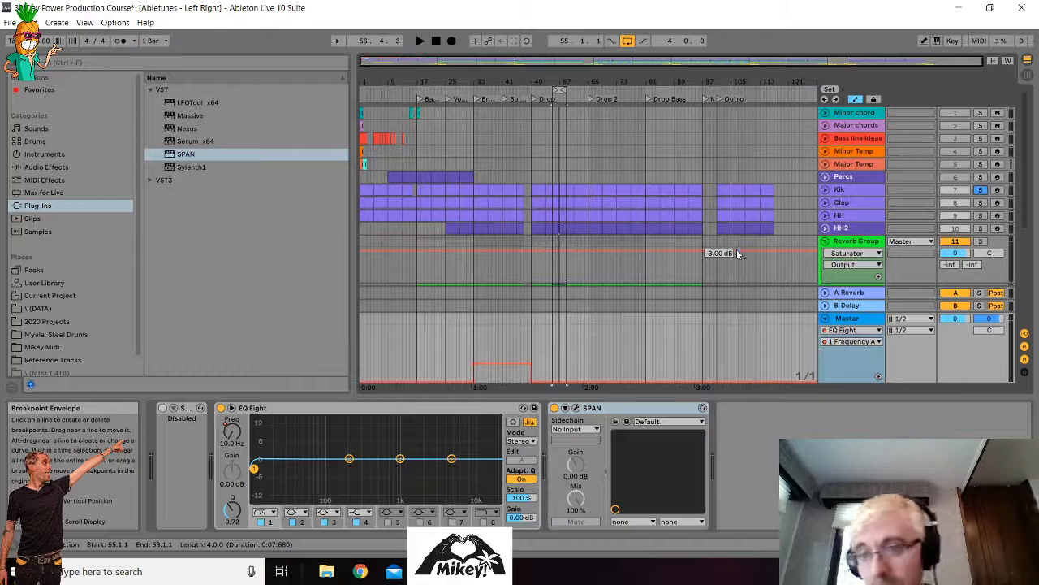
- Unsolo the Kik track and display the Bass track's device chain
left_click(980, 190)
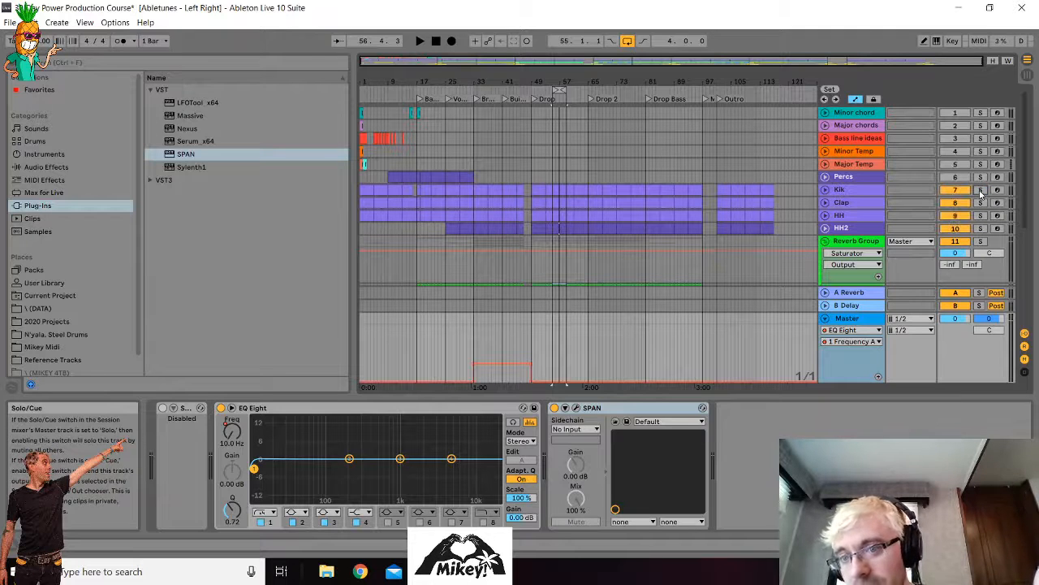
left_click(826, 240)
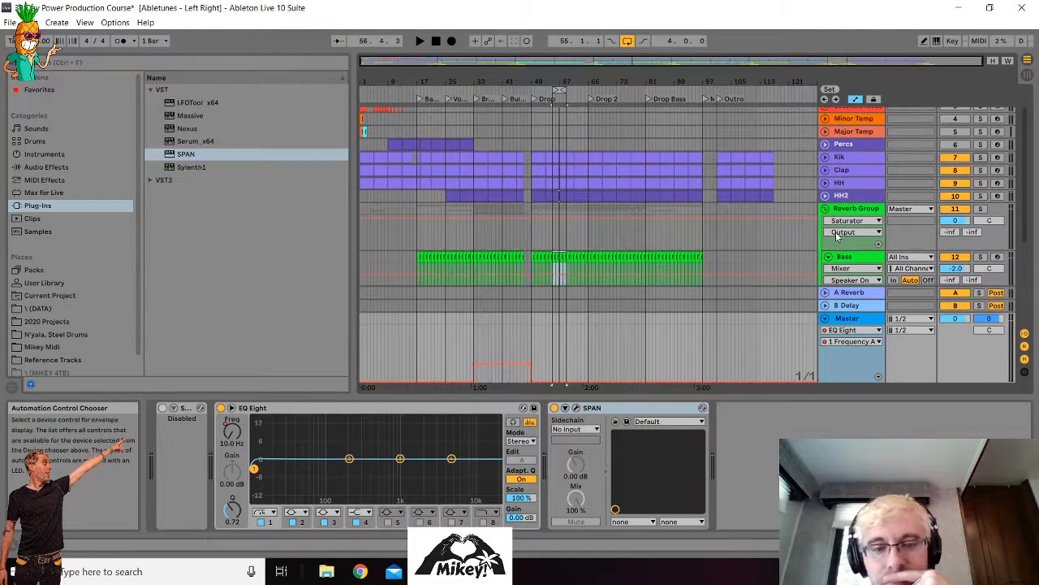
left_click(846, 256)
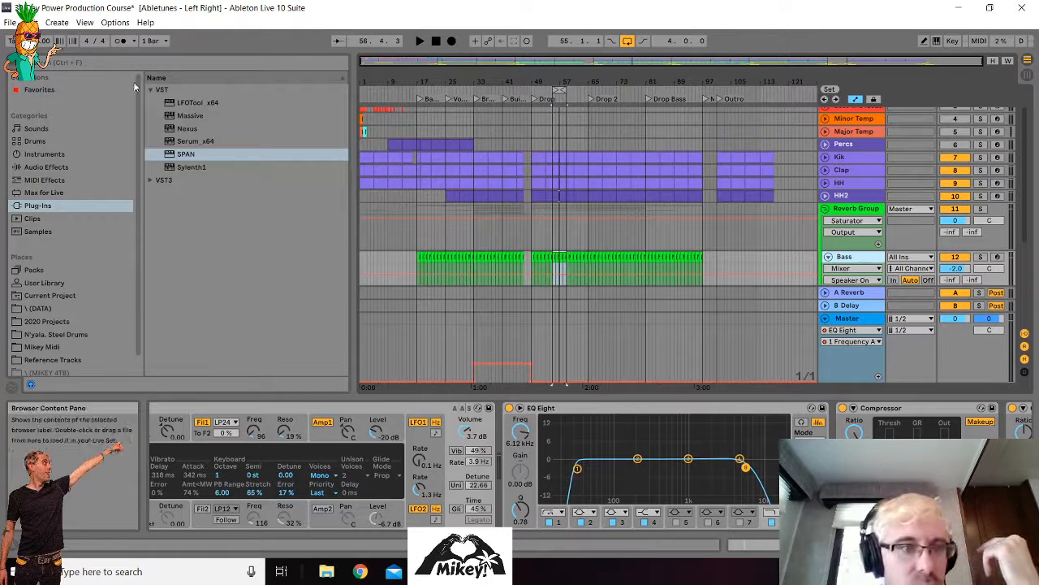
left_click(54, 166)
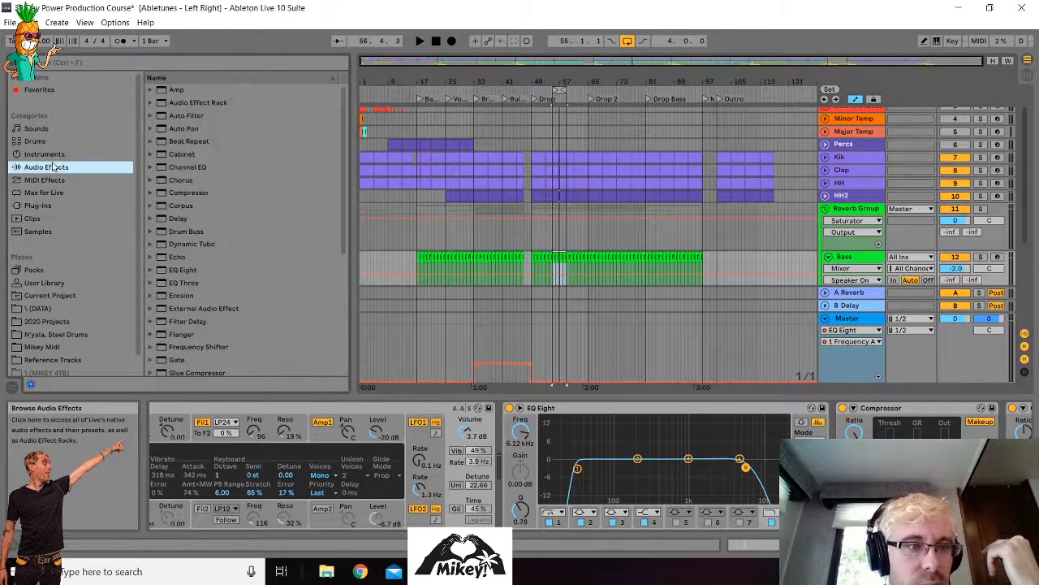
scroll(188, 189, "down", 2)
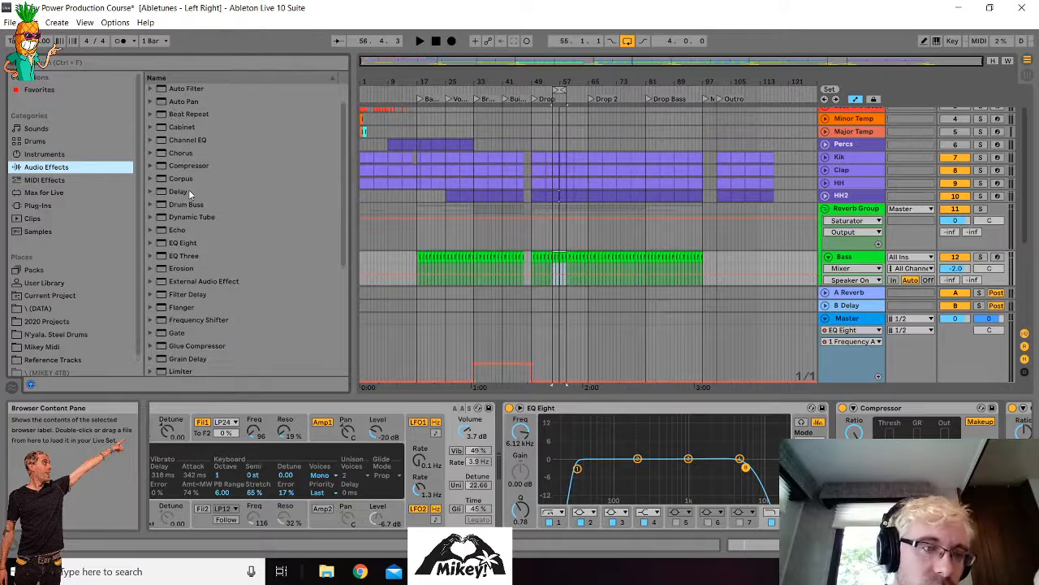
left_click(47, 154)
left_click(46, 206)
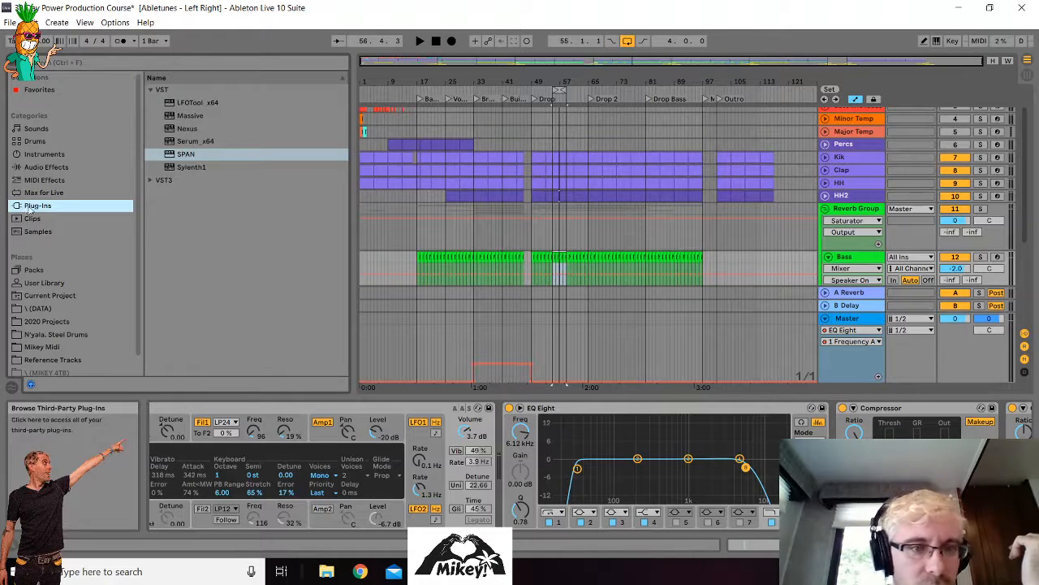
left_click(42, 167)
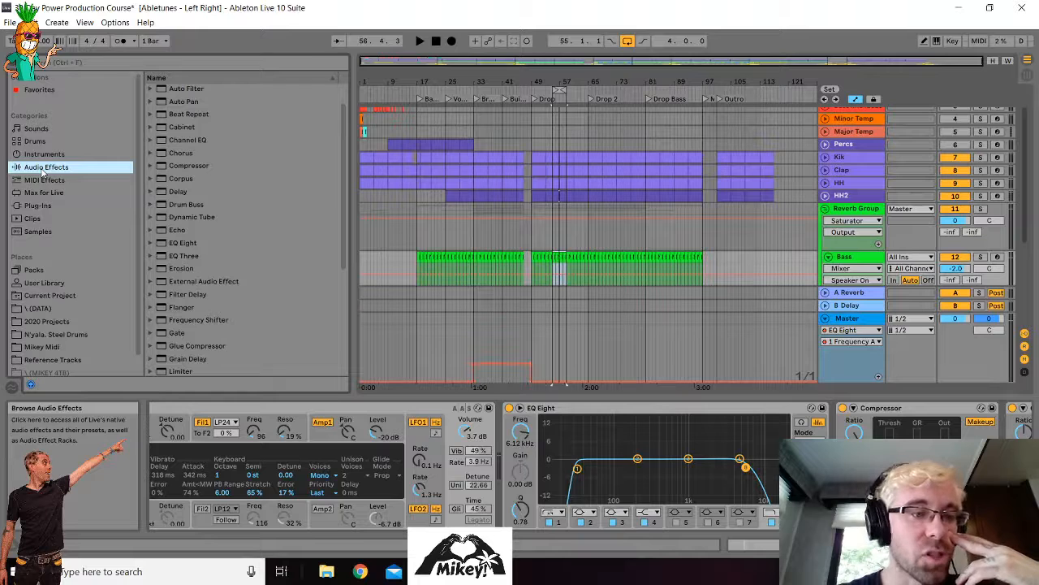
left_click(33, 206)
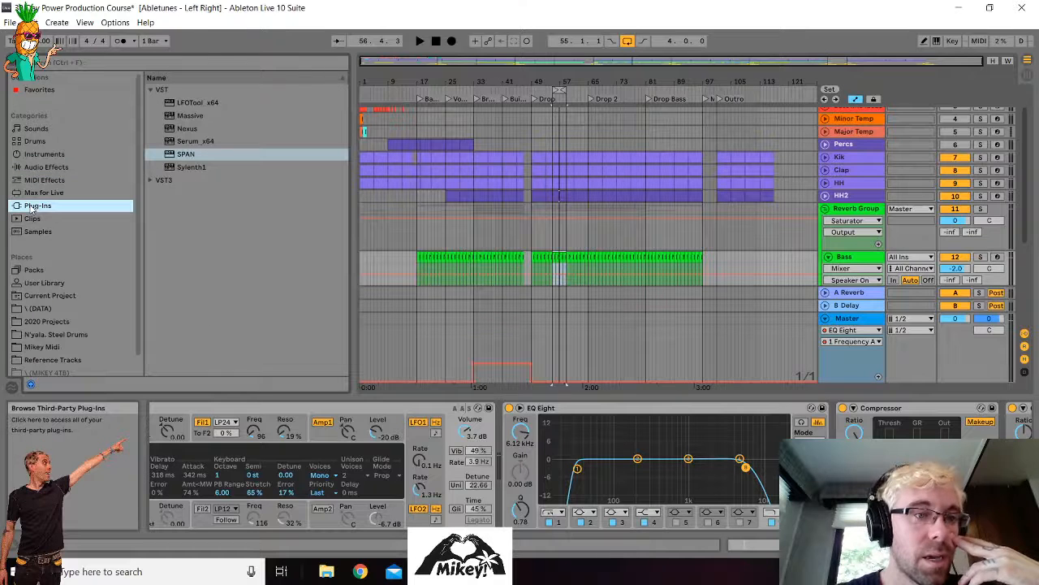
- Add a Compressor audio effect after the Saturator at the end of the Bass track's device chain
left_click(44, 166)
left_click(171, 166)
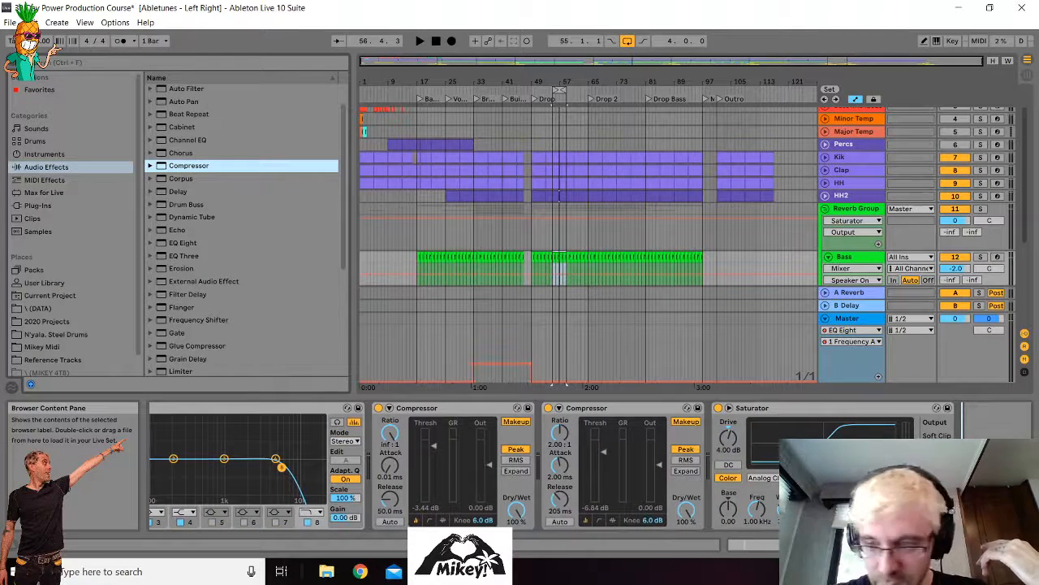
left_click_drag(171, 166, 975, 455)
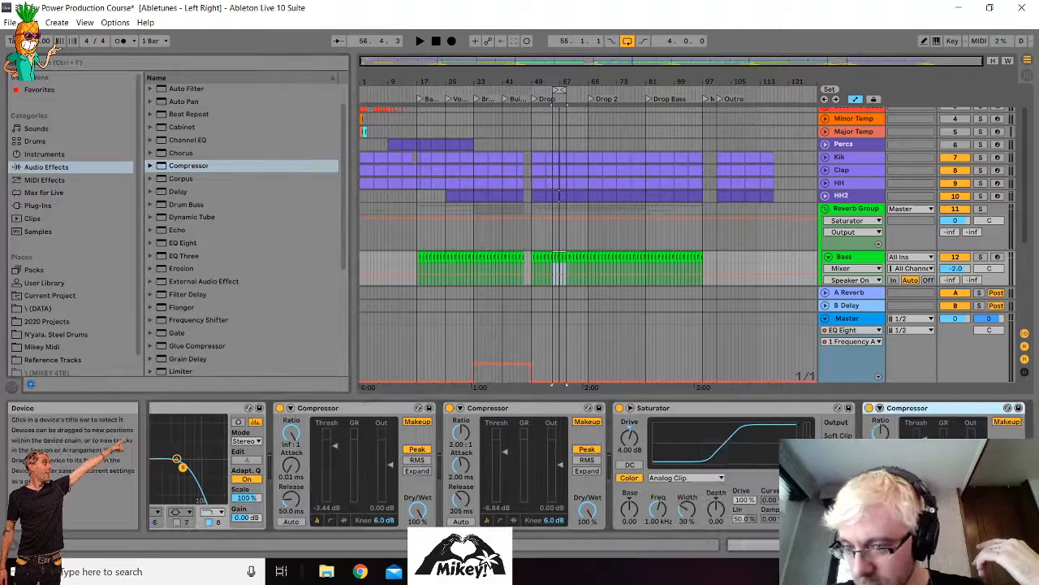
- Enable the new Compressor's external sidechain and take its input from the Kik track
left_click(880, 407)
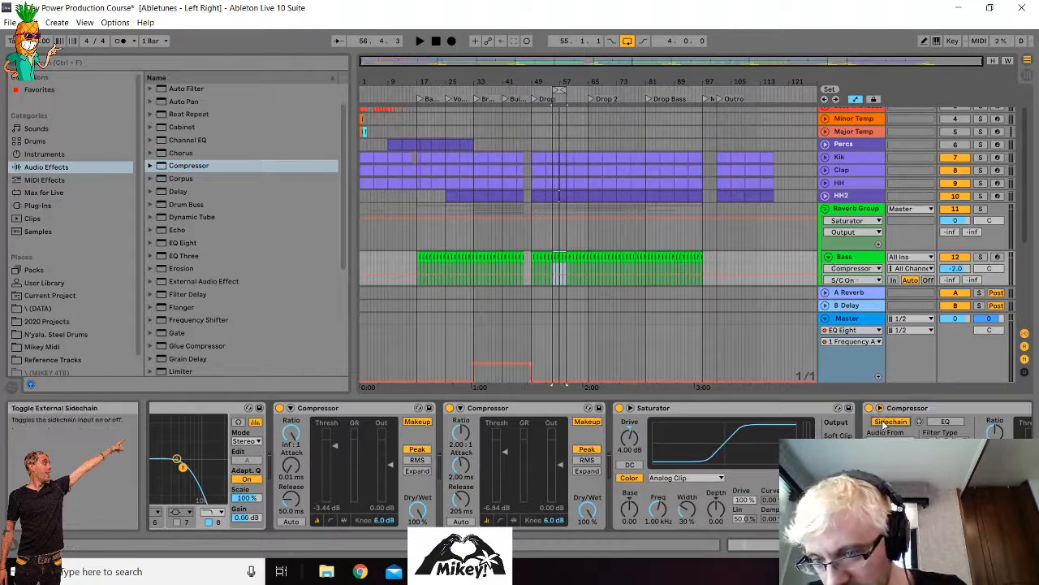
left_click(885, 437)
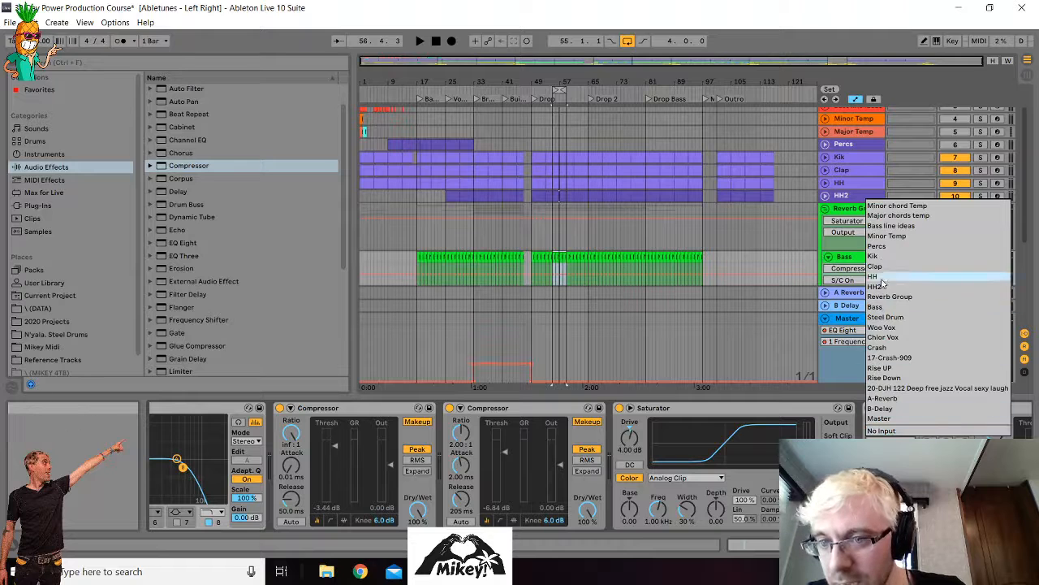
left_click(876, 256)
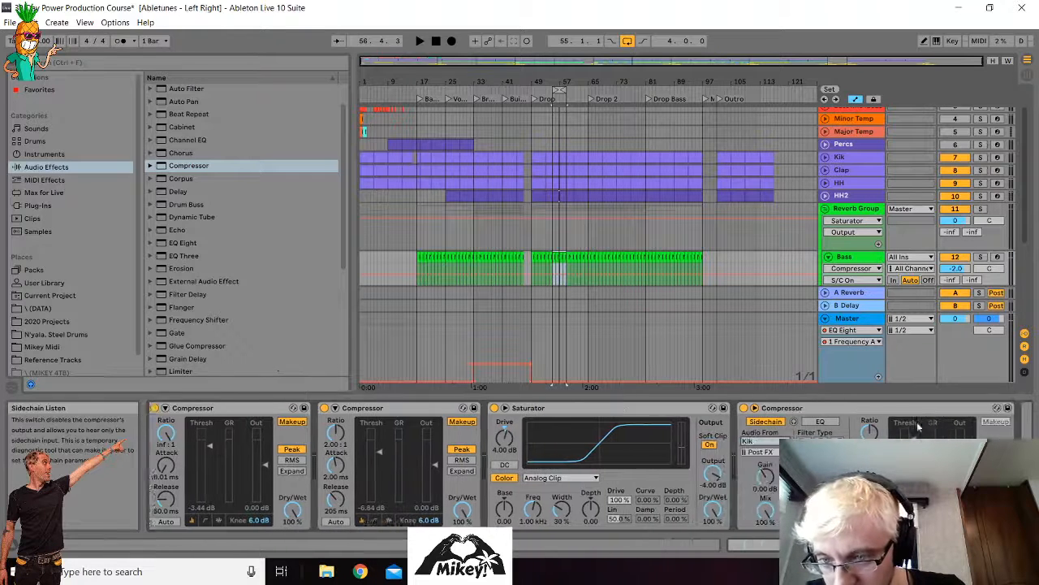
- Play the loop while adjusting the sidechained Compressor's threshold and ratio
key("space")
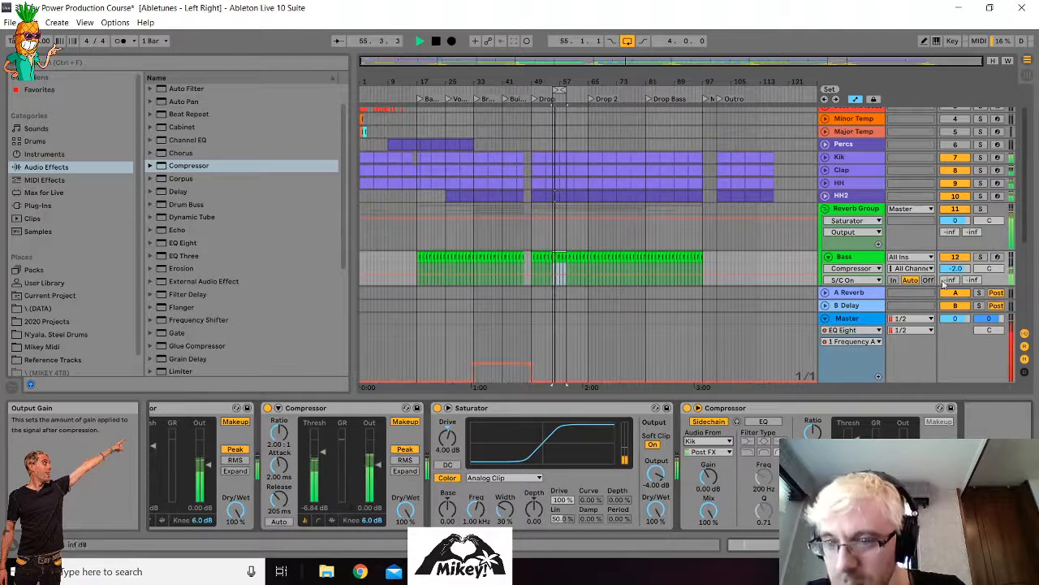
left_click(857, 439)
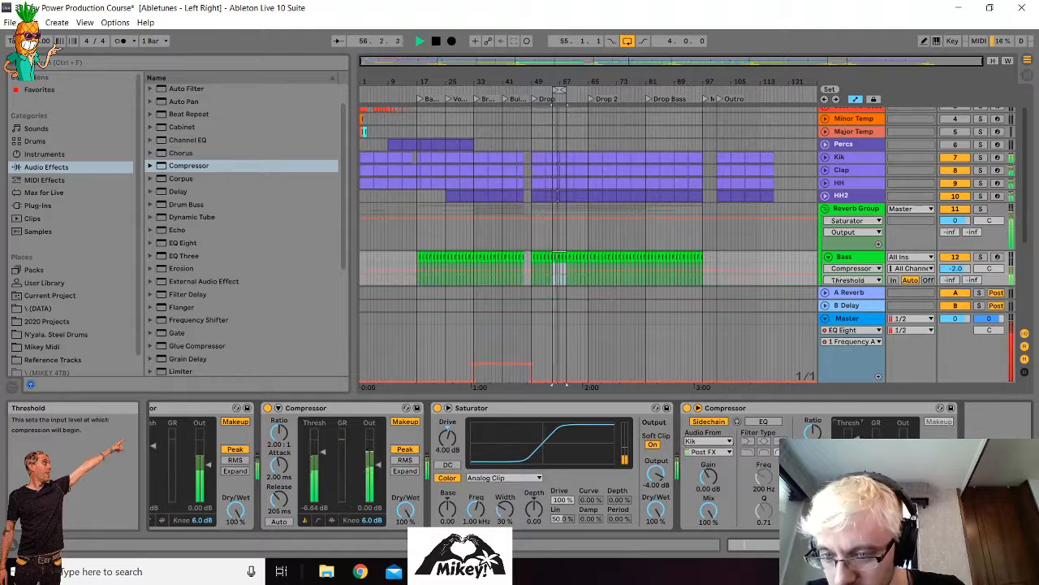
left_click(813, 428)
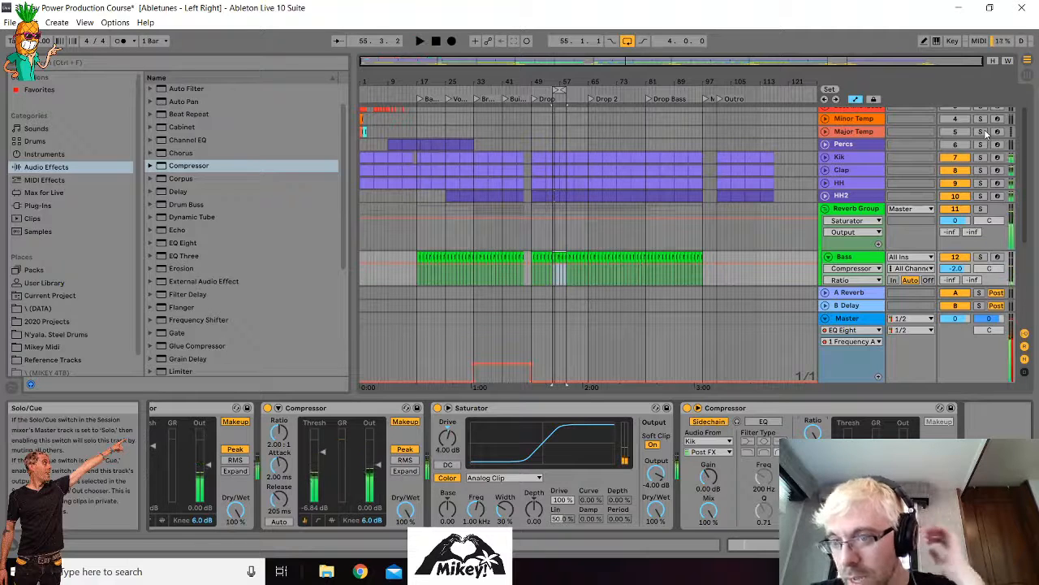
key("space")
- Solo the Bass track and, while the loop plays, enable the Compressor's sidechain EQ and set its frequency to 499 Hz
left_click(981, 259)
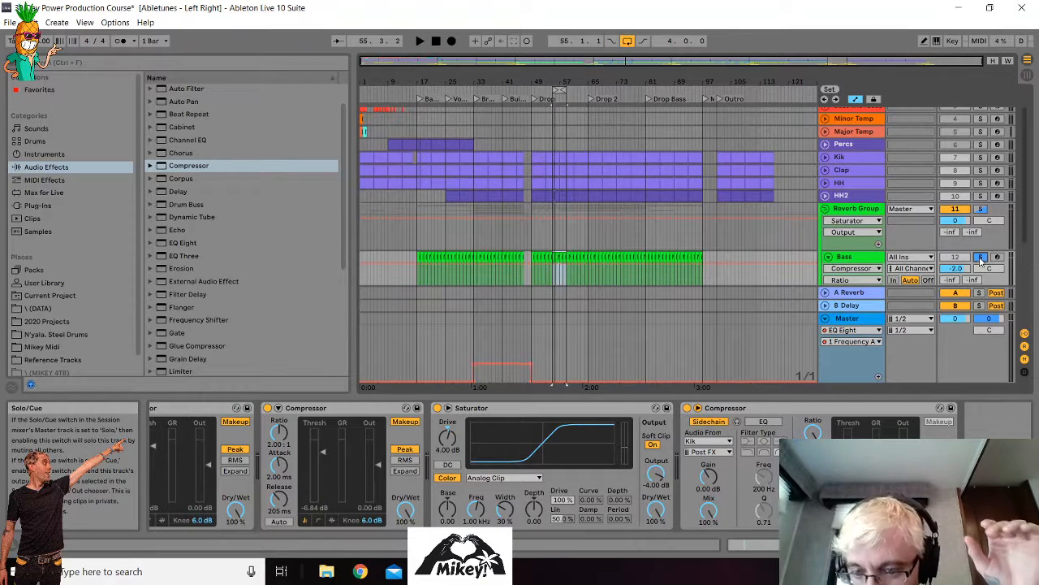
key("space")
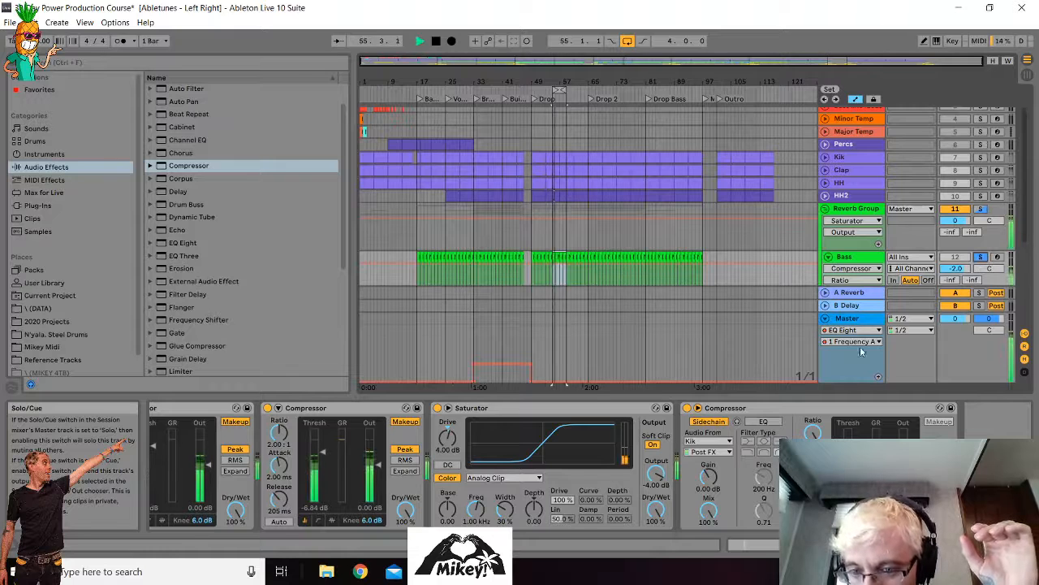
left_click(763, 421)
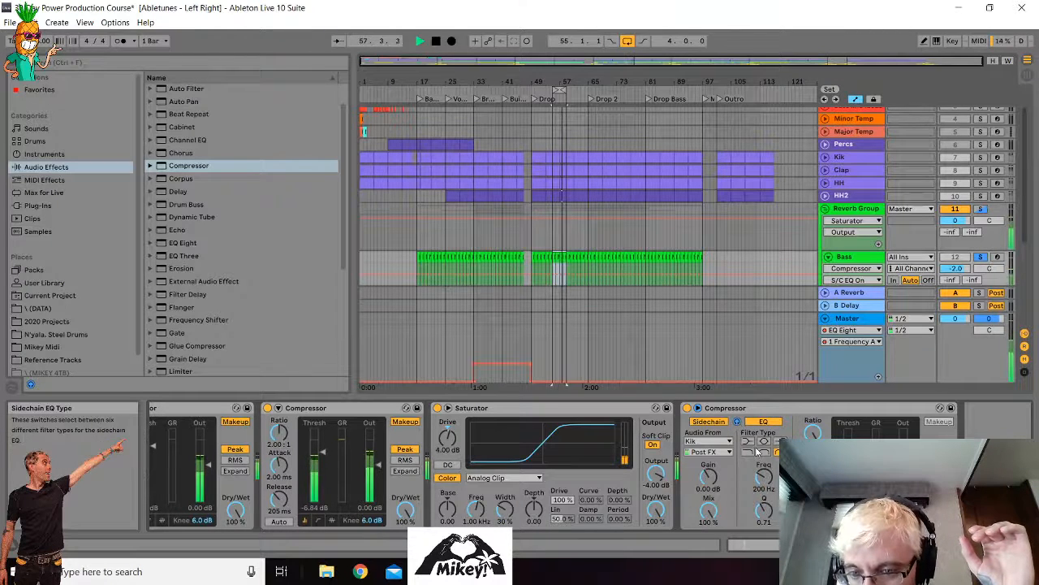
left_click_drag(764, 476, 763, 455)
key("space")
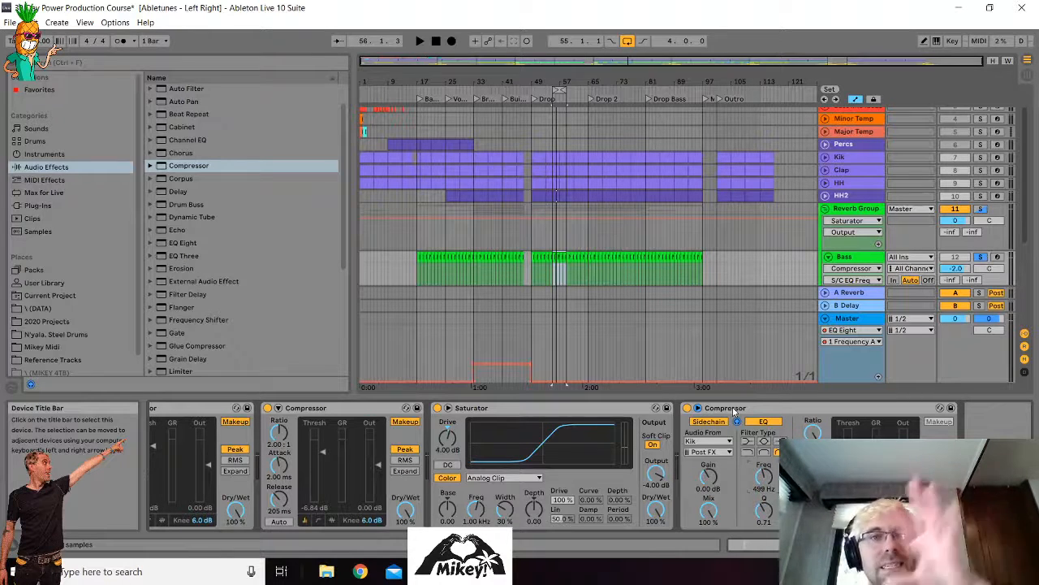
- Play the soloed bass, adjust the sidechained Compressor's threshold and hide the arrangement's automation lanes
key("space")
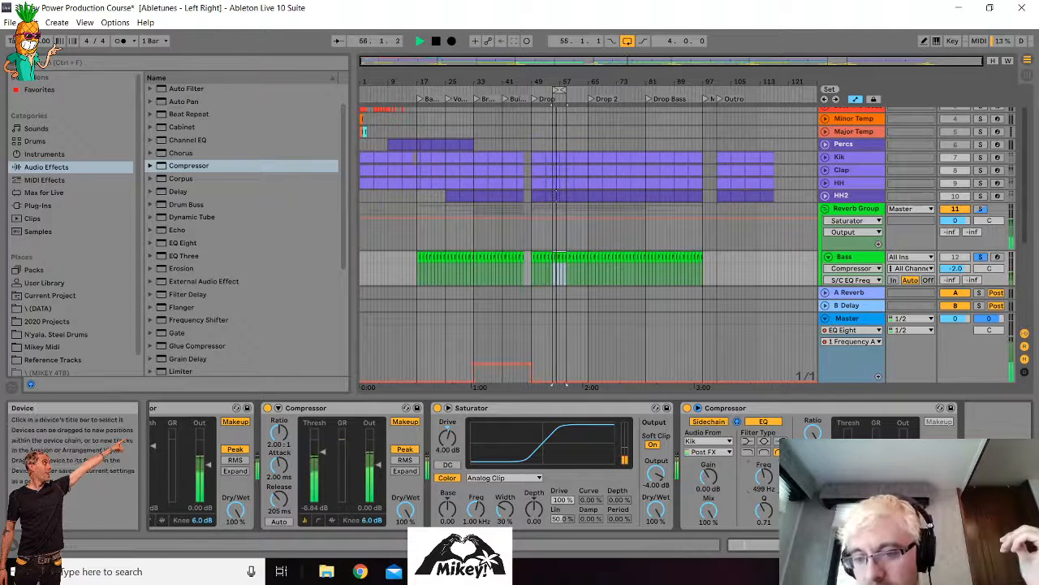
left_click(854, 453)
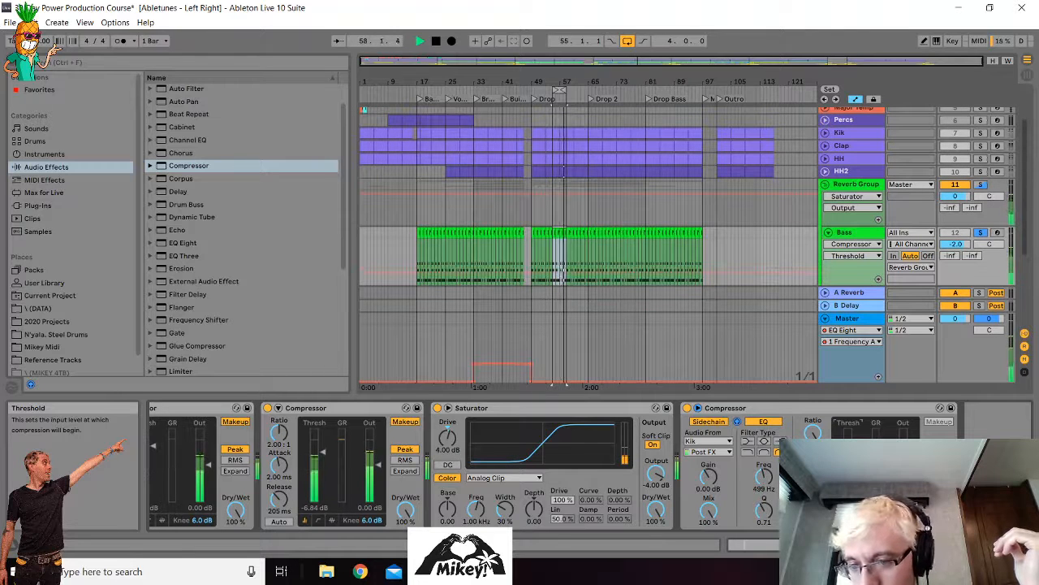
key("a")
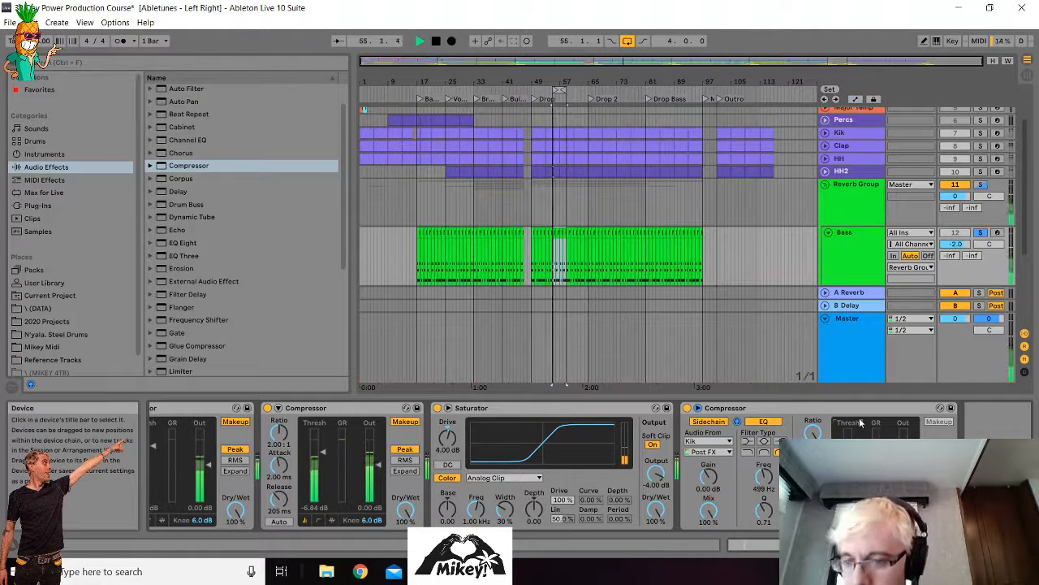
- Play the soloed bass loop briefly and switch off the sidechained Compressor's Sidechain Listen
key("space")
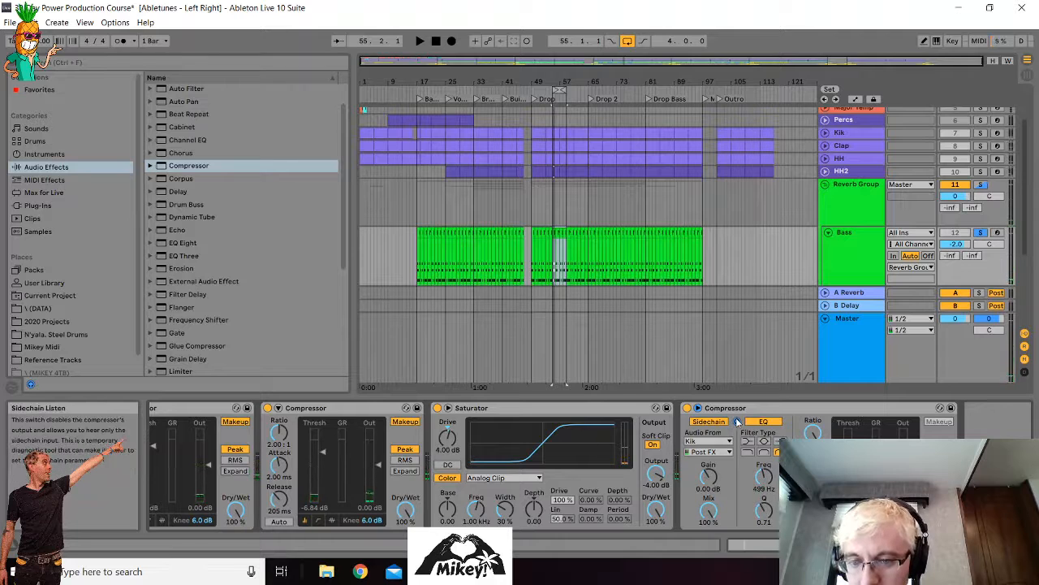
key("space")
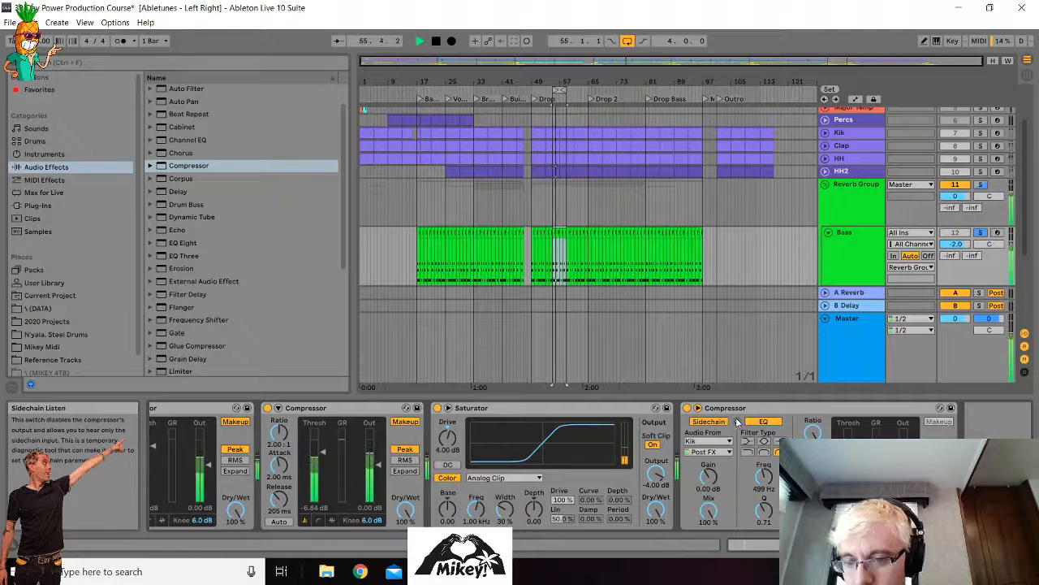
key("space")
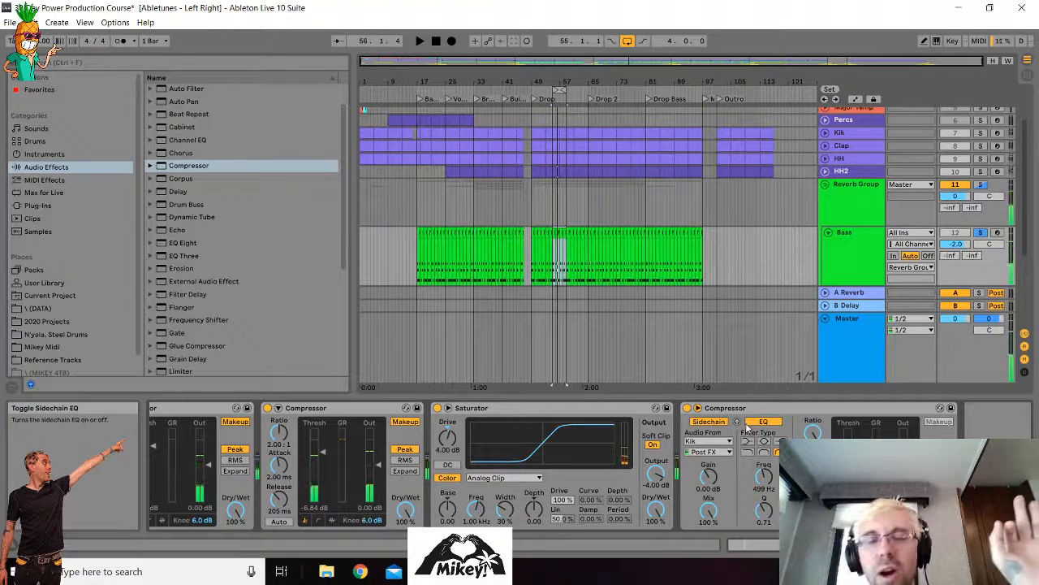
- Turn off the sidechained Compressor's sidechain EQ and play the soloed bass to hear the difference
left_click(764, 422)
key("space")
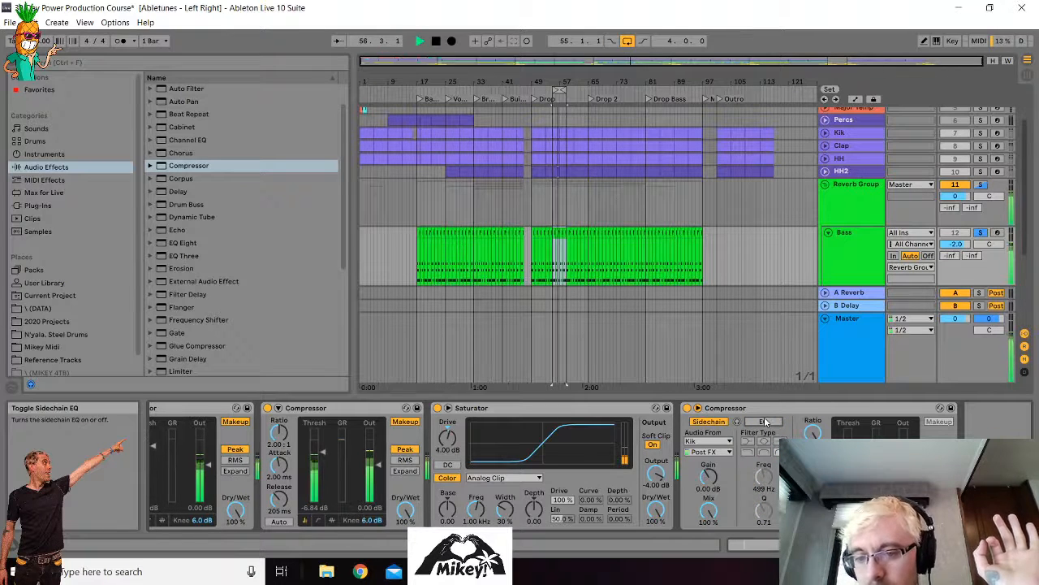
key("space")
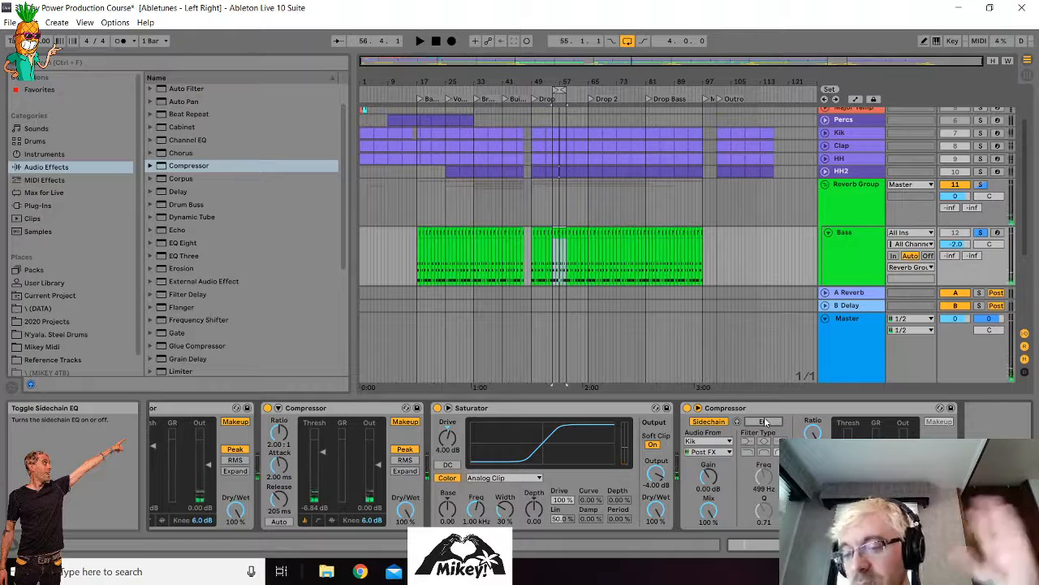
- Unsolo the Bass track and play the loop with all tracks
left_click(980, 233)
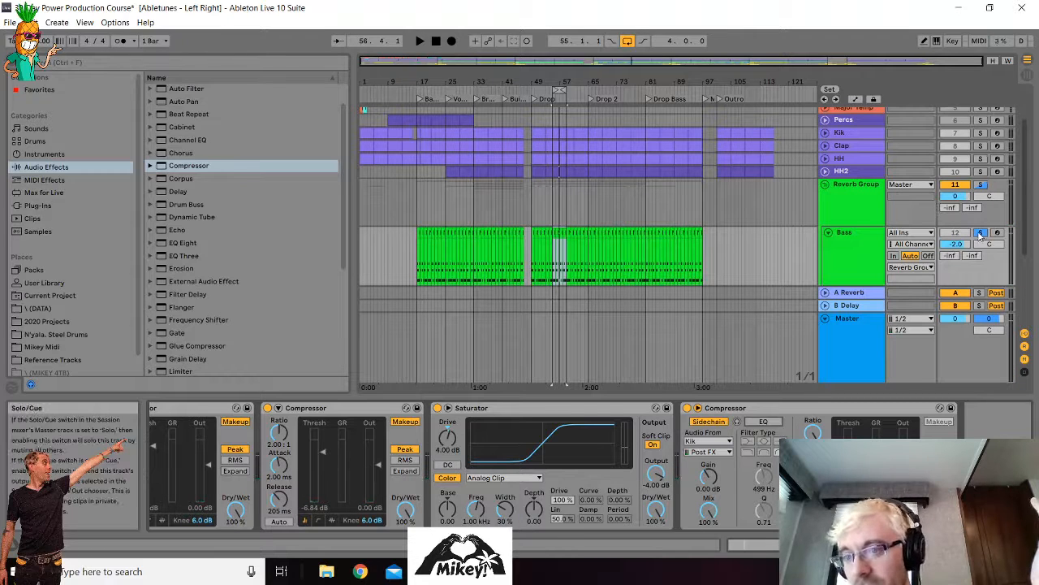
key("space")
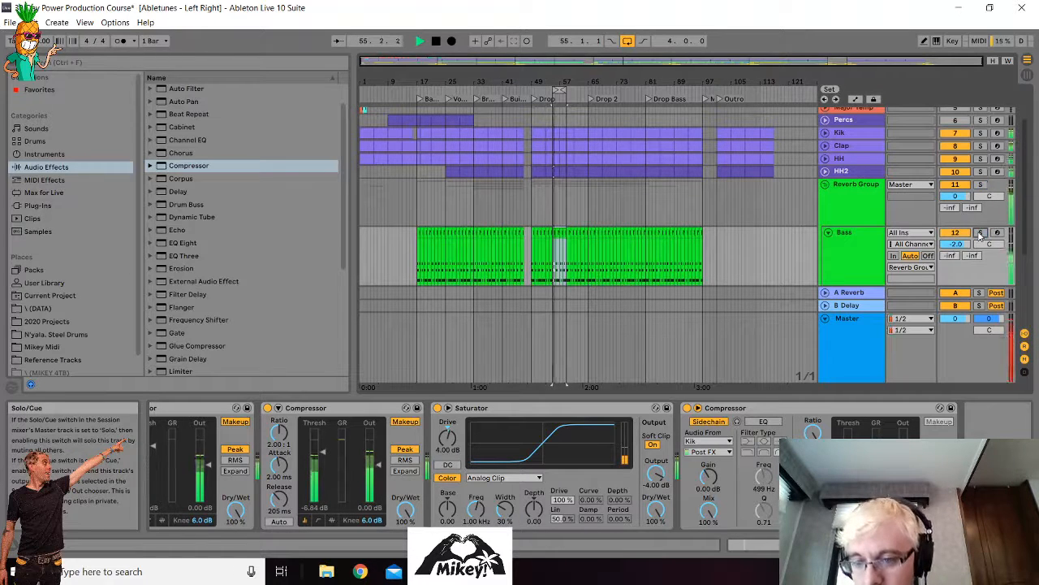
key("space")
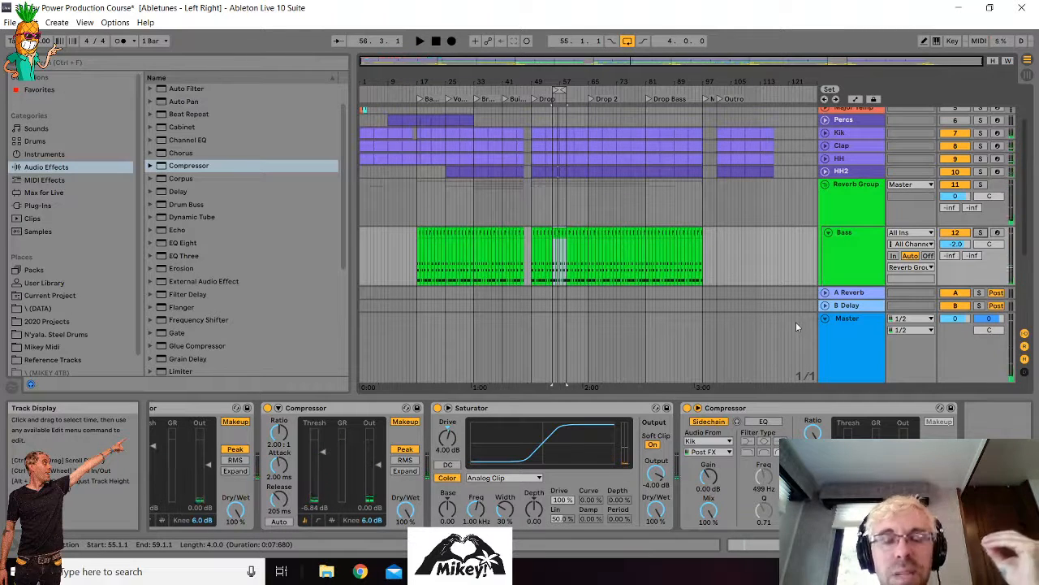
- Turn the Compressor's sidechain EQ back on and play the loop in the full mix
left_click(759, 422)
key("space")
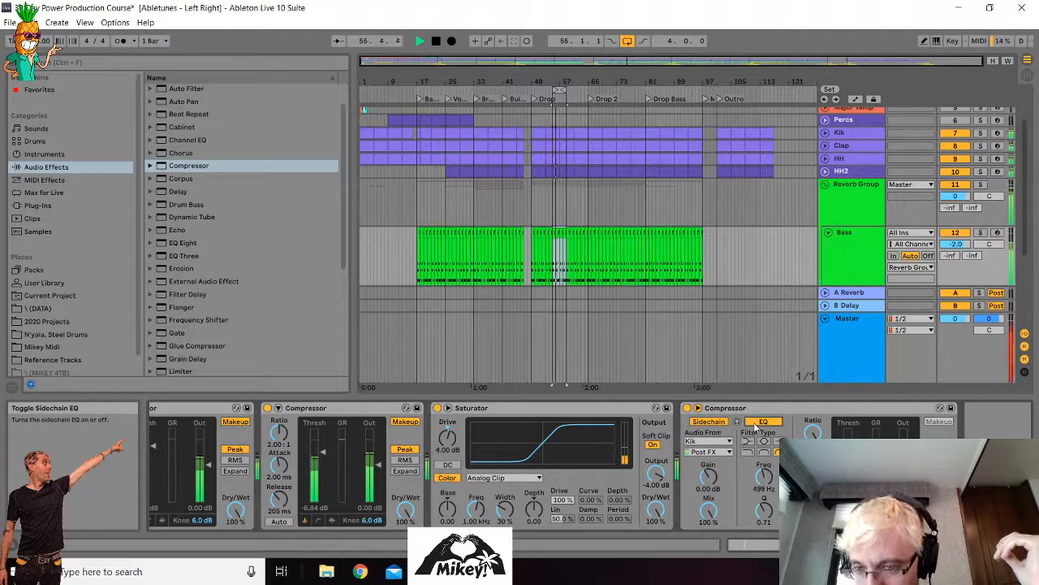
key("space")
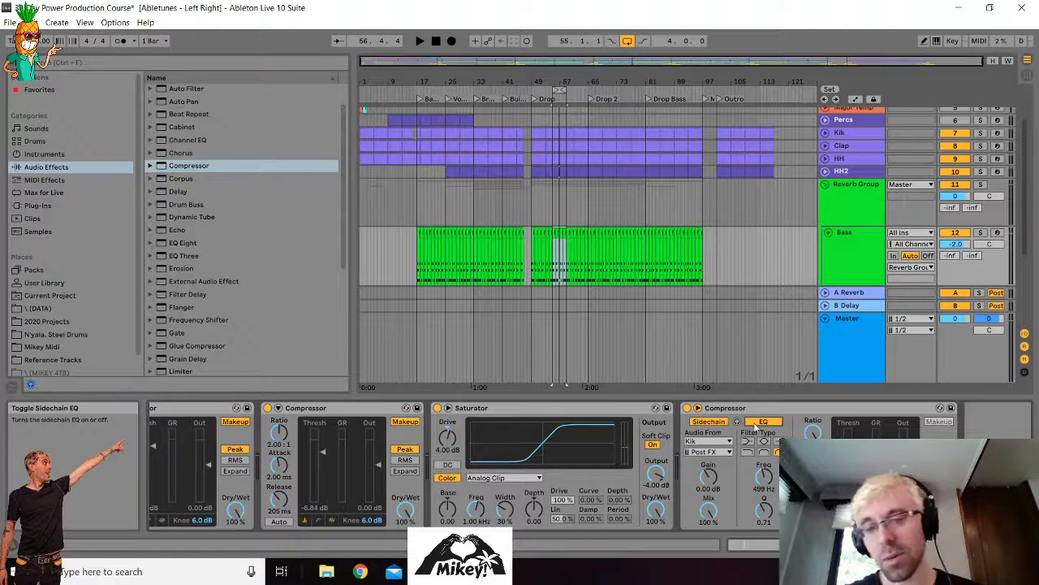
- Show the Master track's device chain
left_click(853, 324)
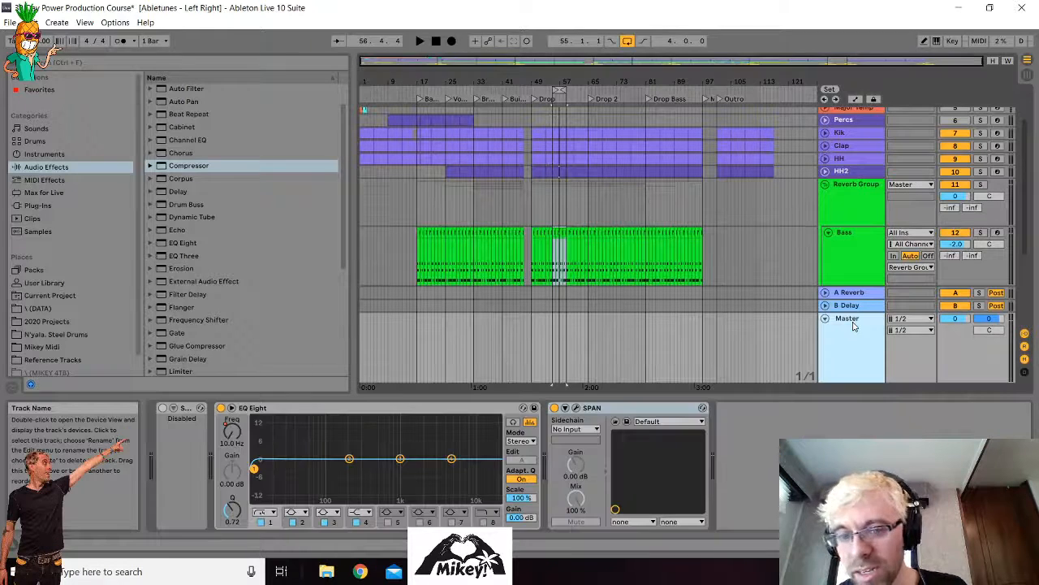